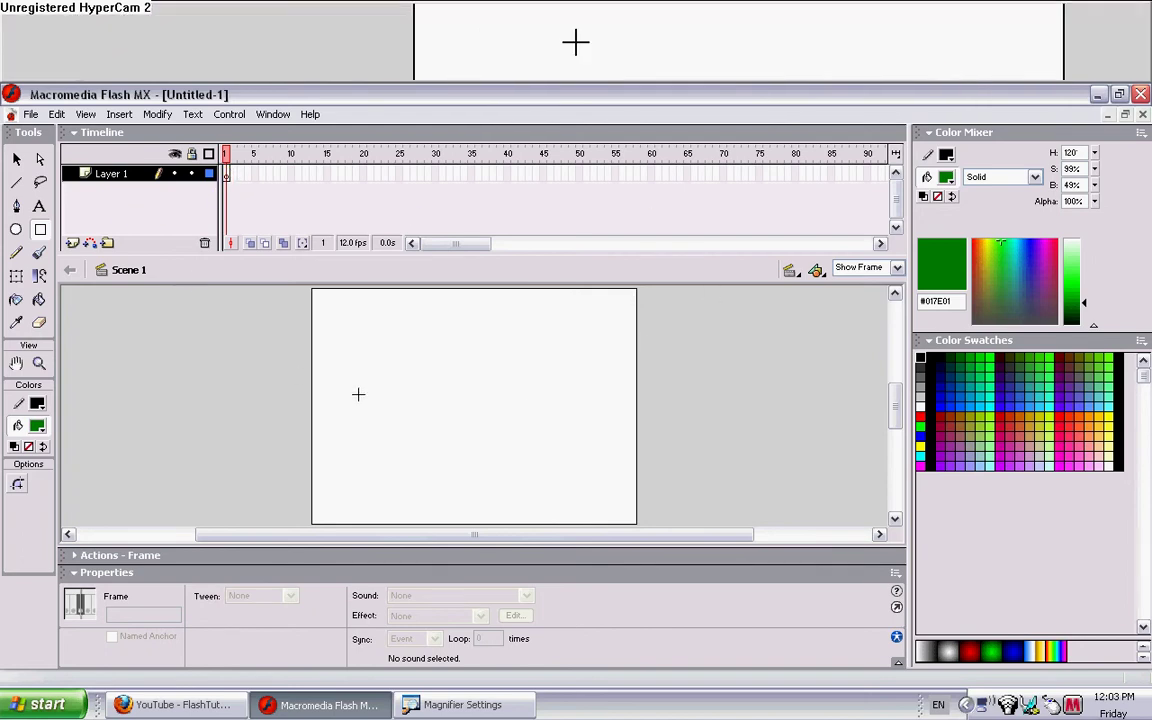
# Draw a green rectangle on the stage's left and make frame 20 a keyframe
pyautogui.moveTo(401, 437); pyautogui.dragTo(402, 438)
pyautogui.click(366, 177)
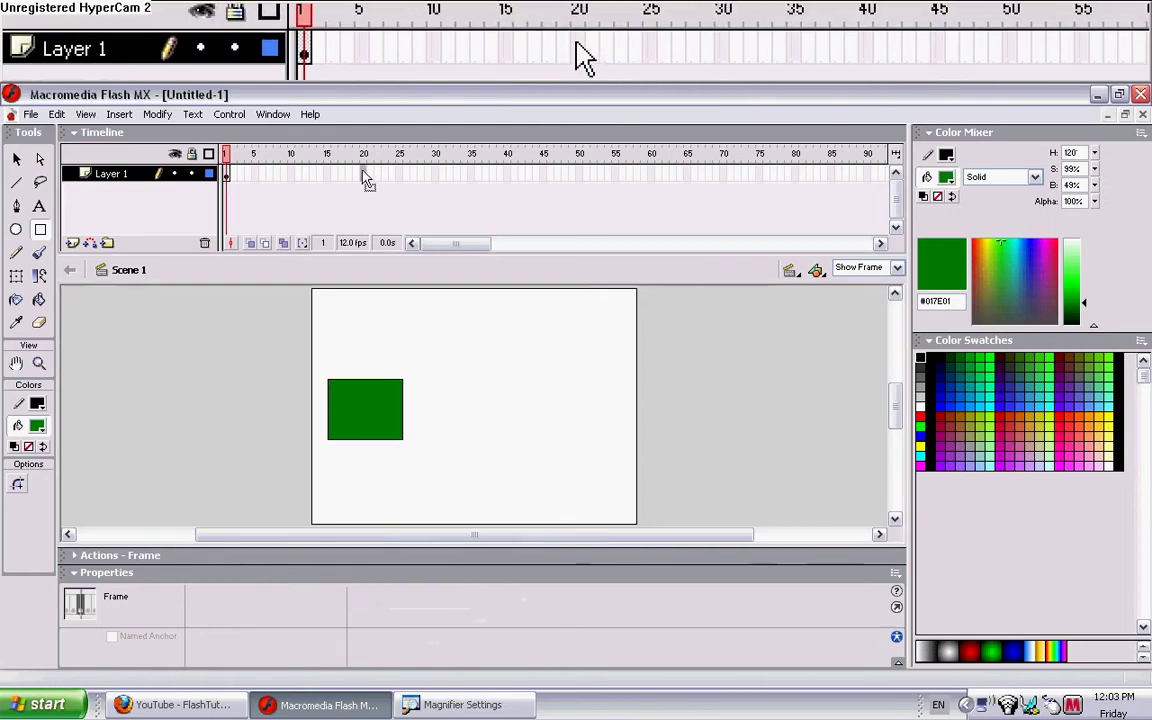
pyautogui.rightClick(362, 173)
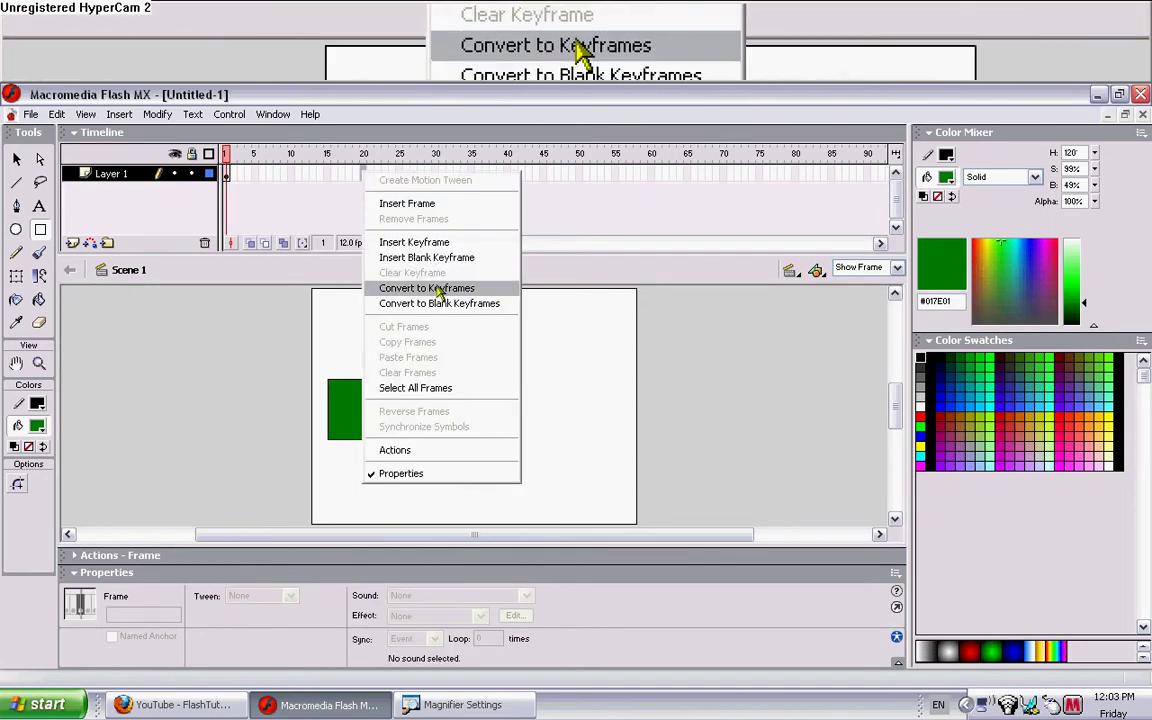
pyautogui.click(415, 243)
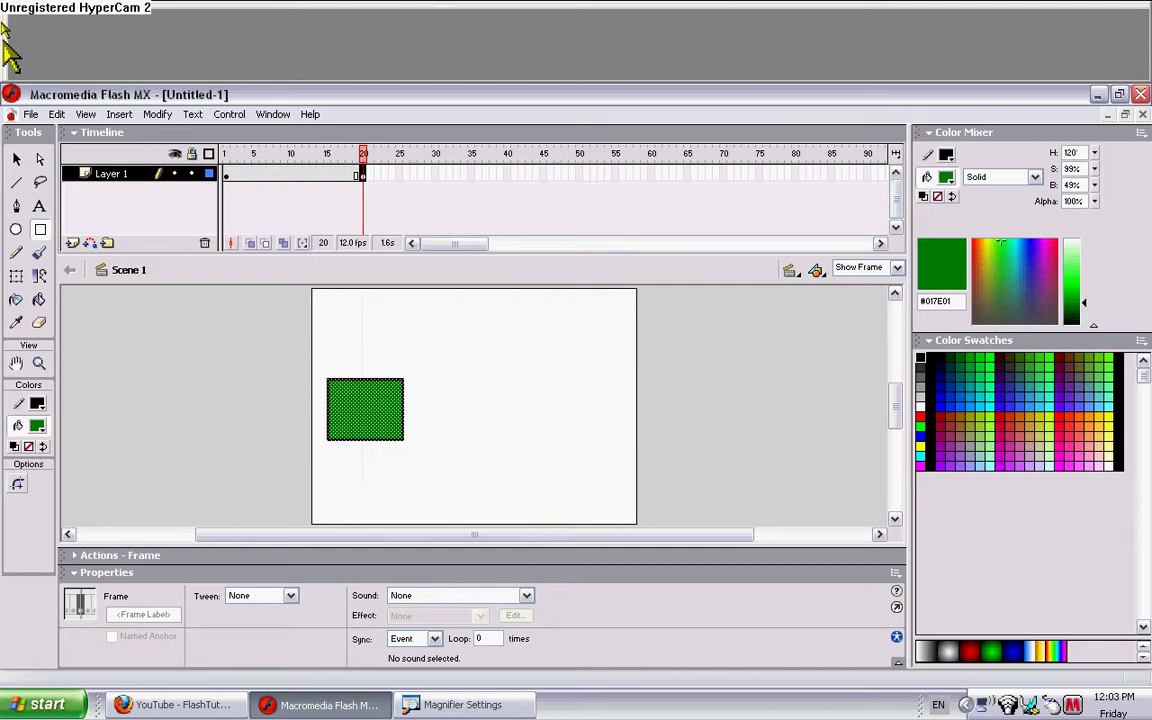
# In frame 20, move the green rectangle to the stage's right edge
pyautogui.click(16, 159)
pyautogui.moveTo(420, 455); pyautogui.dragTo(285, 367)
pyautogui.moveTo(385, 422); pyautogui.dragTo(607, 417)
pyautogui.click(540, 337)
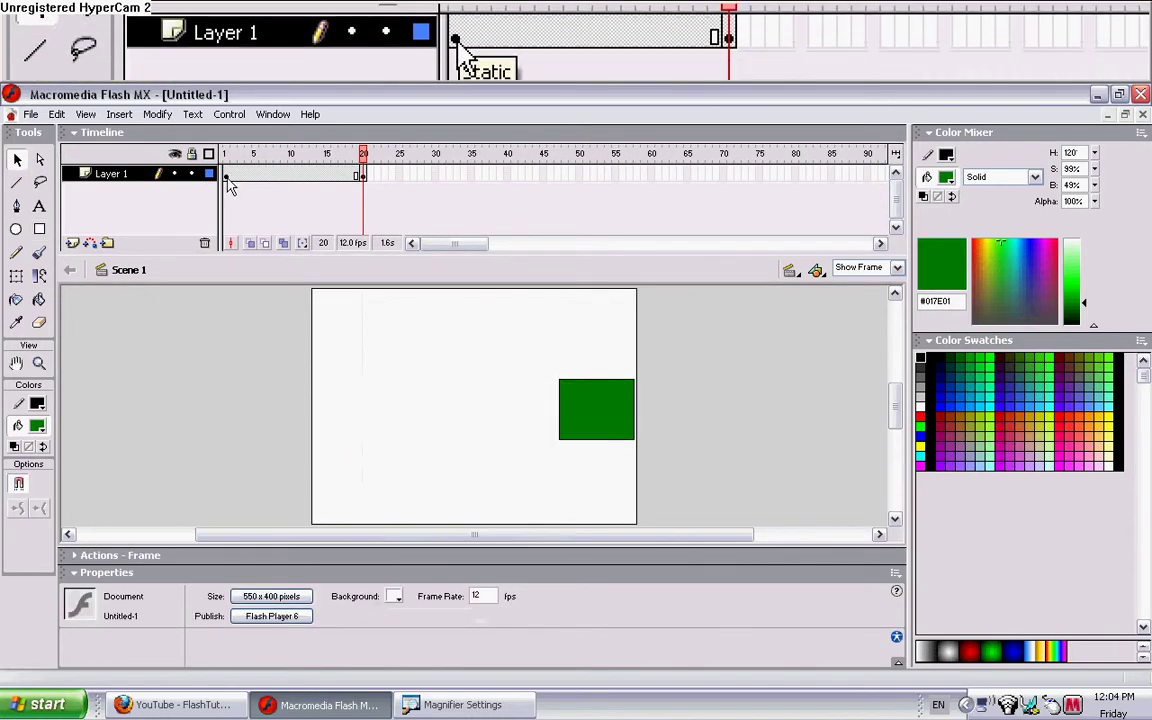
# Create a motion tween across frames 1–20 on Layer 1 for the green rectangle
pyautogui.click(229, 177)
pyautogui.rightClick(232, 190)
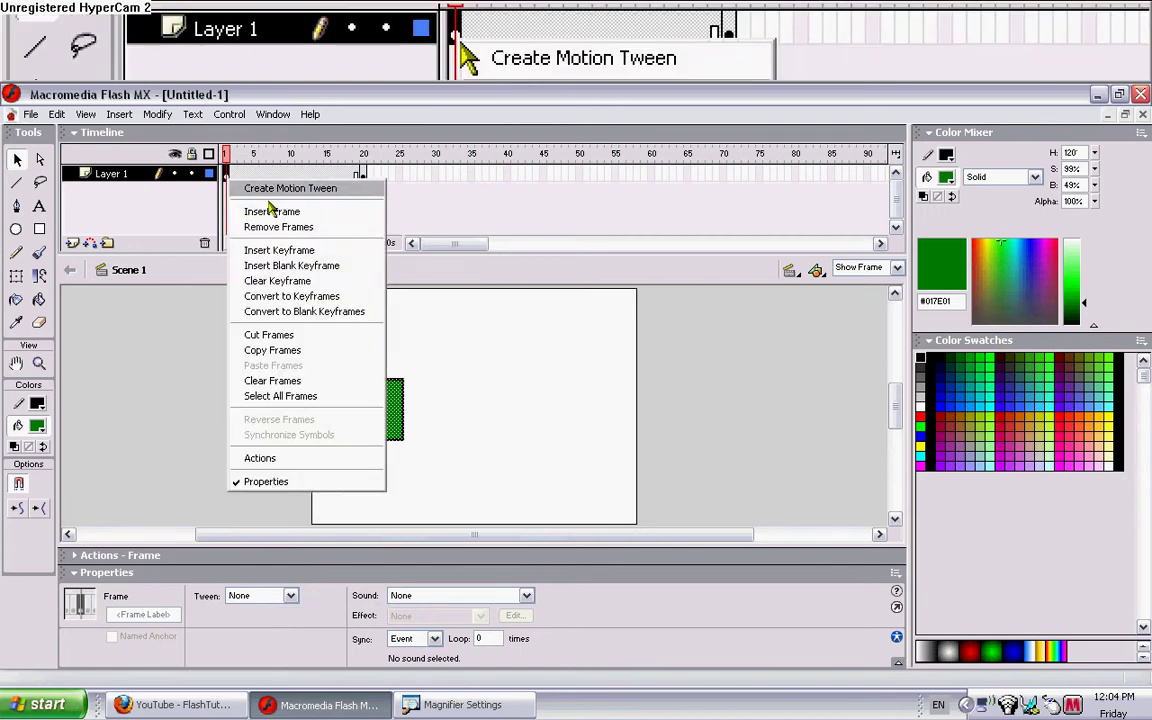
pyautogui.click(318, 188)
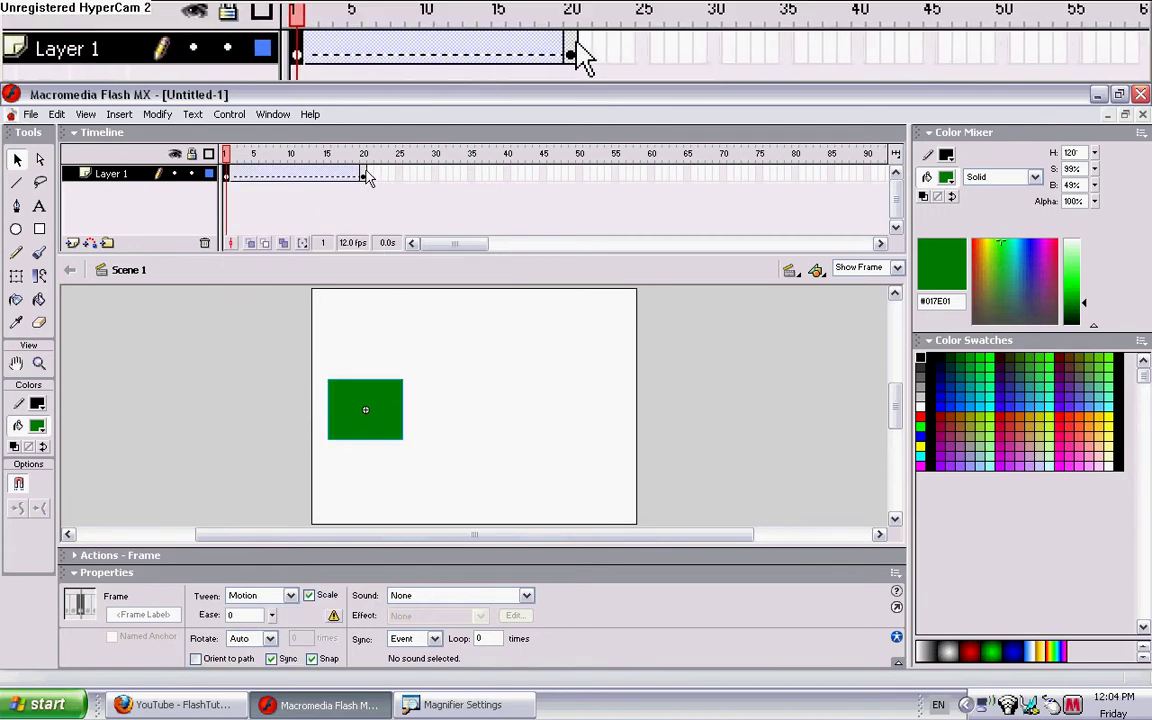
pyautogui.rightClick(365, 179)
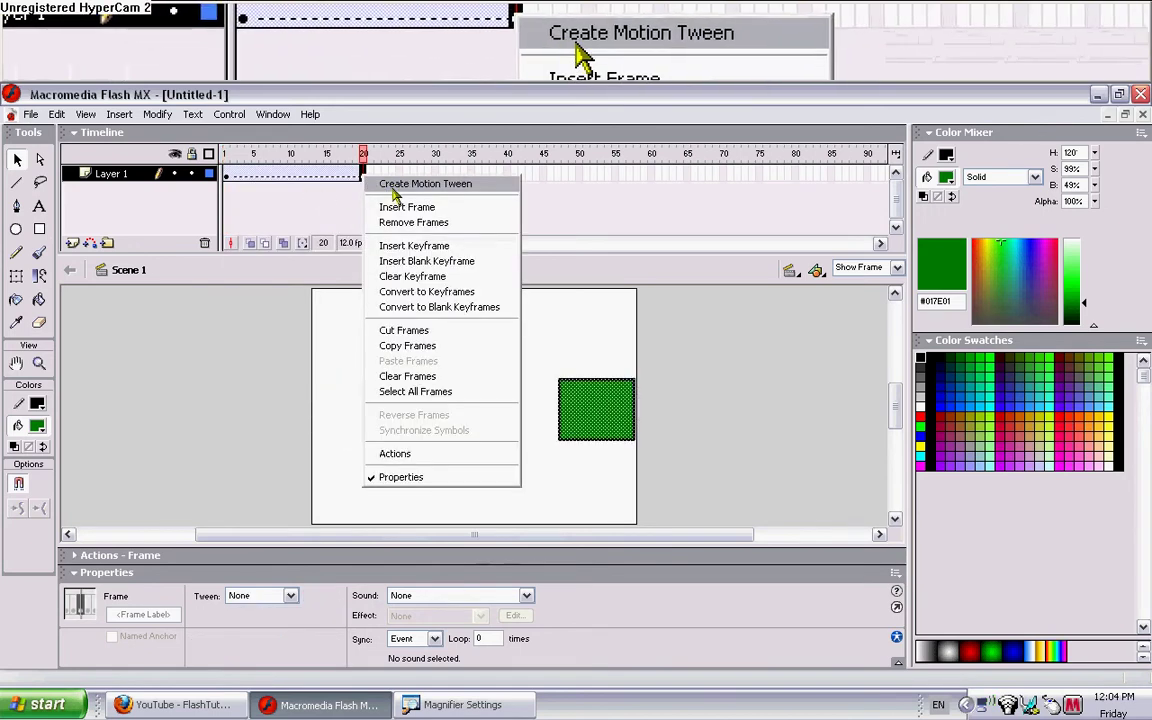
pyautogui.click(390, 186)
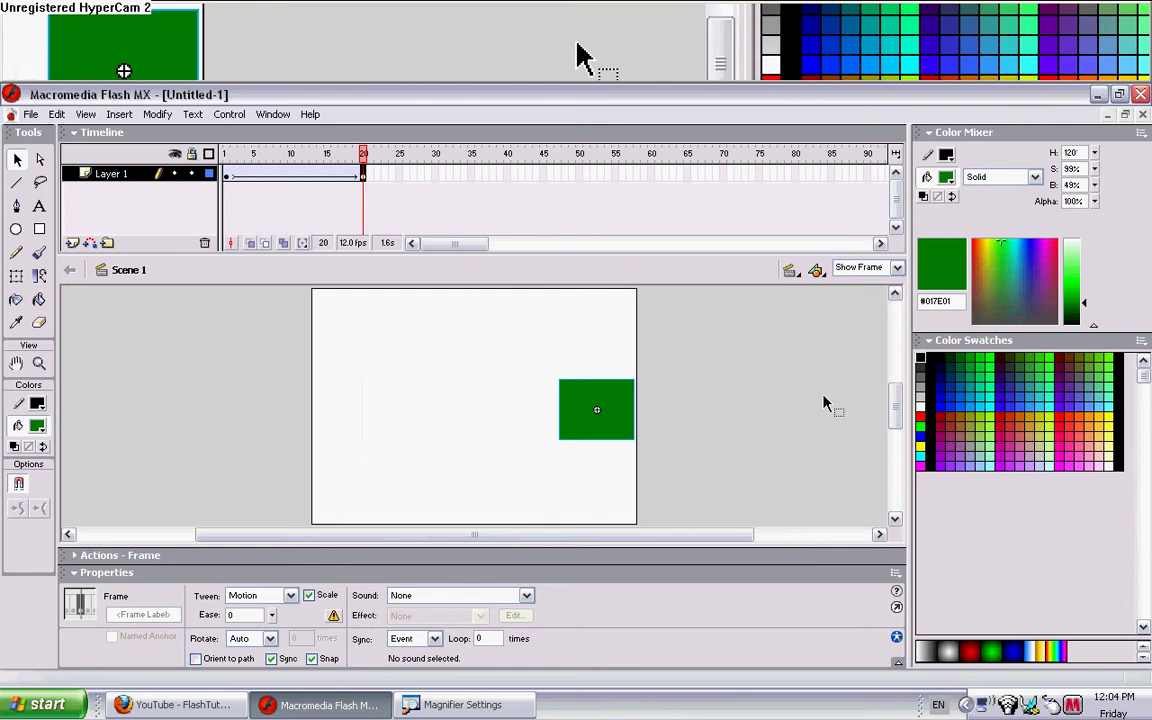
# Rotate the frame-20 green box to 45° with Free Transform, previewing the tween after each attempt
pyautogui.press('Return')
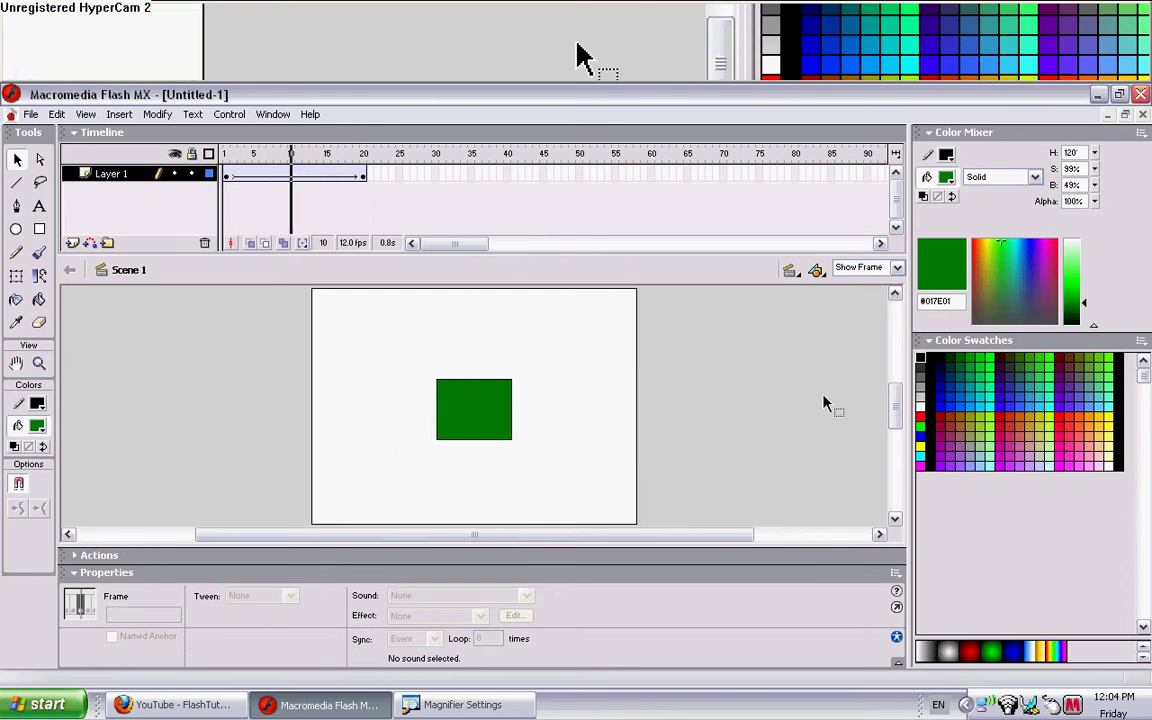
pyautogui.click(600, 400)
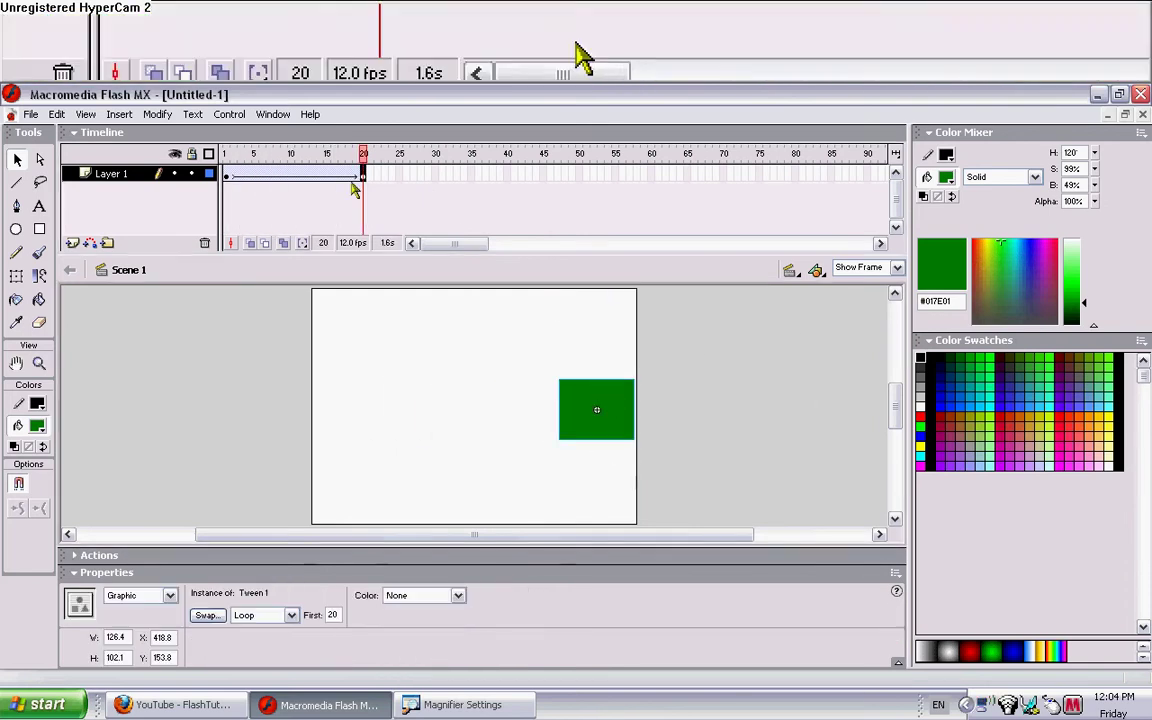
pyautogui.click(18, 278)
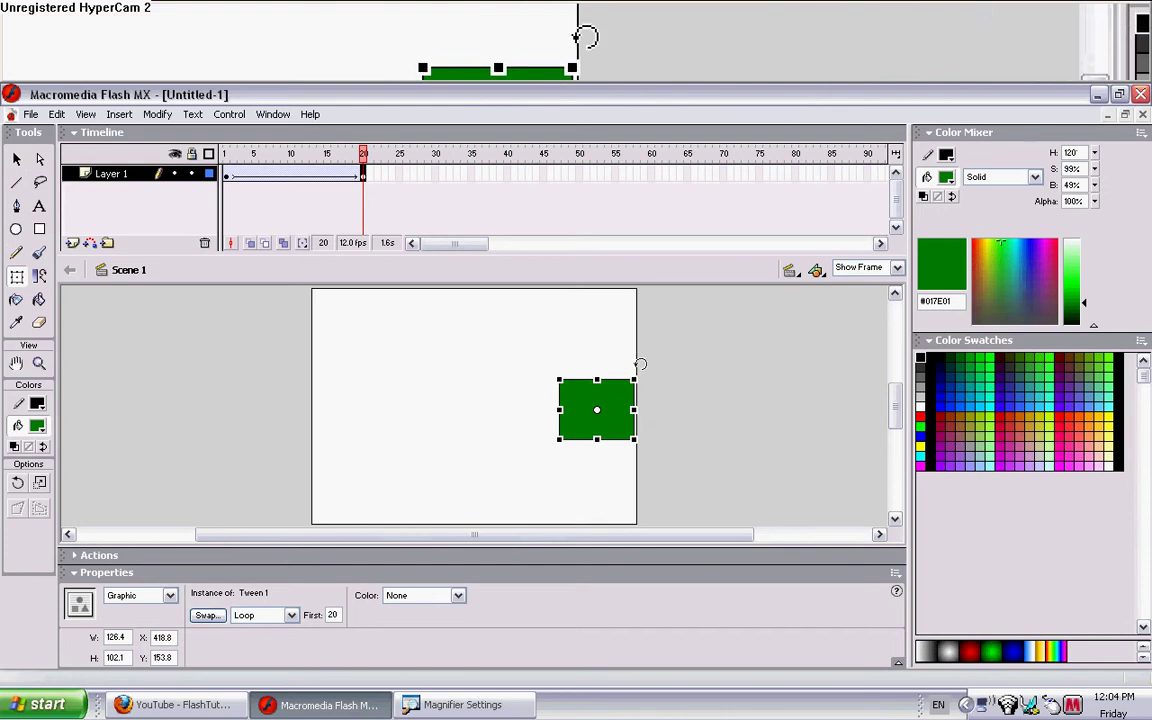
pyautogui.moveTo(649, 400); pyautogui.dragTo(649, 404)
pyautogui.press('Return')
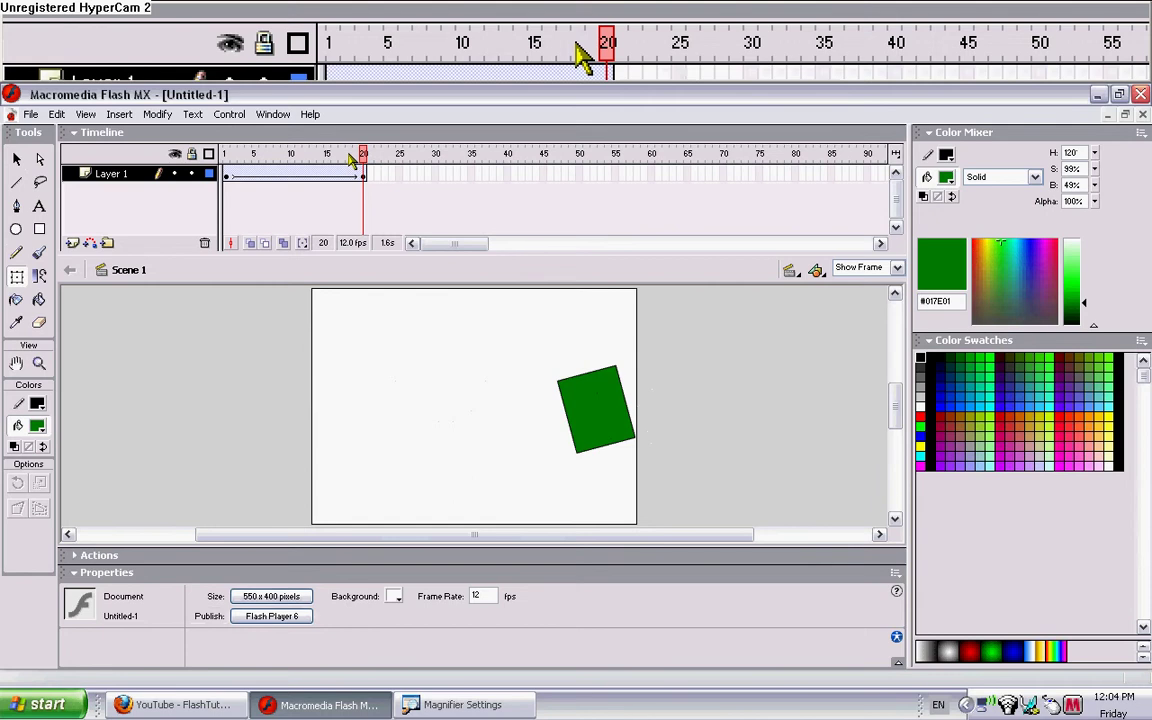
pyautogui.click(612, 412)
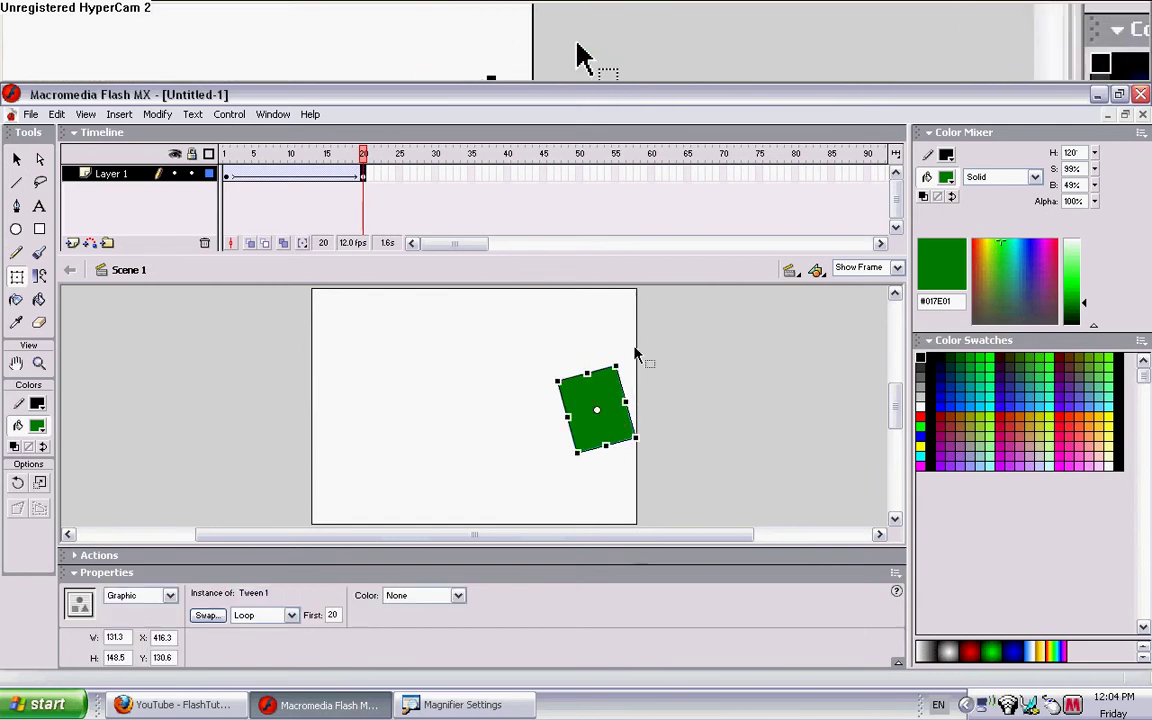
pyautogui.moveTo(676, 366); pyautogui.dragTo(682, 405)
pyautogui.press('Return')
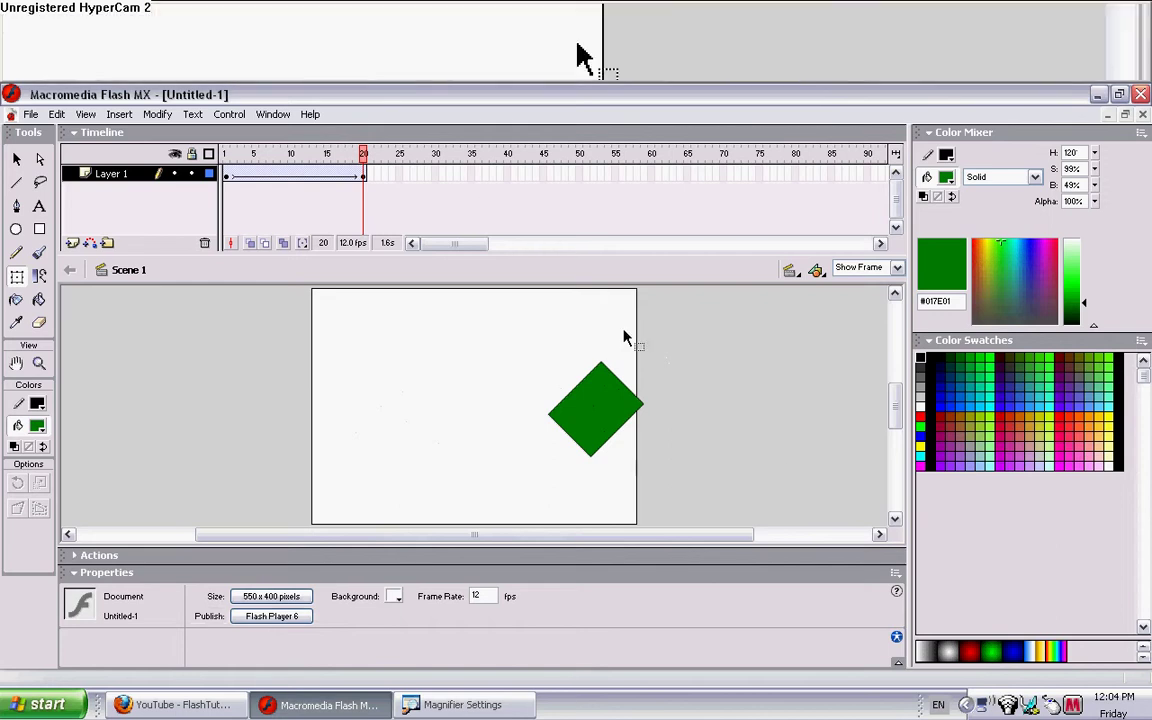
pyautogui.click(630, 404)
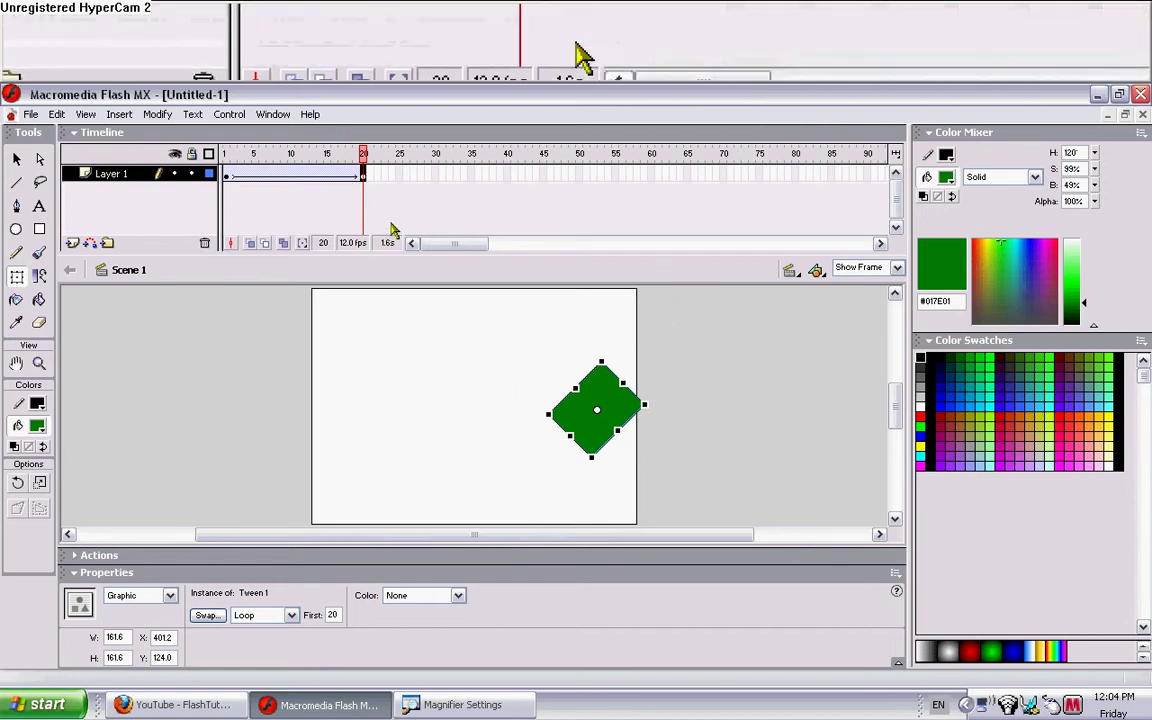
# Delete the Tween 1 and Tween 2 graphics from the Library
pyautogui.press('F11')
pyautogui.click(556, 401)
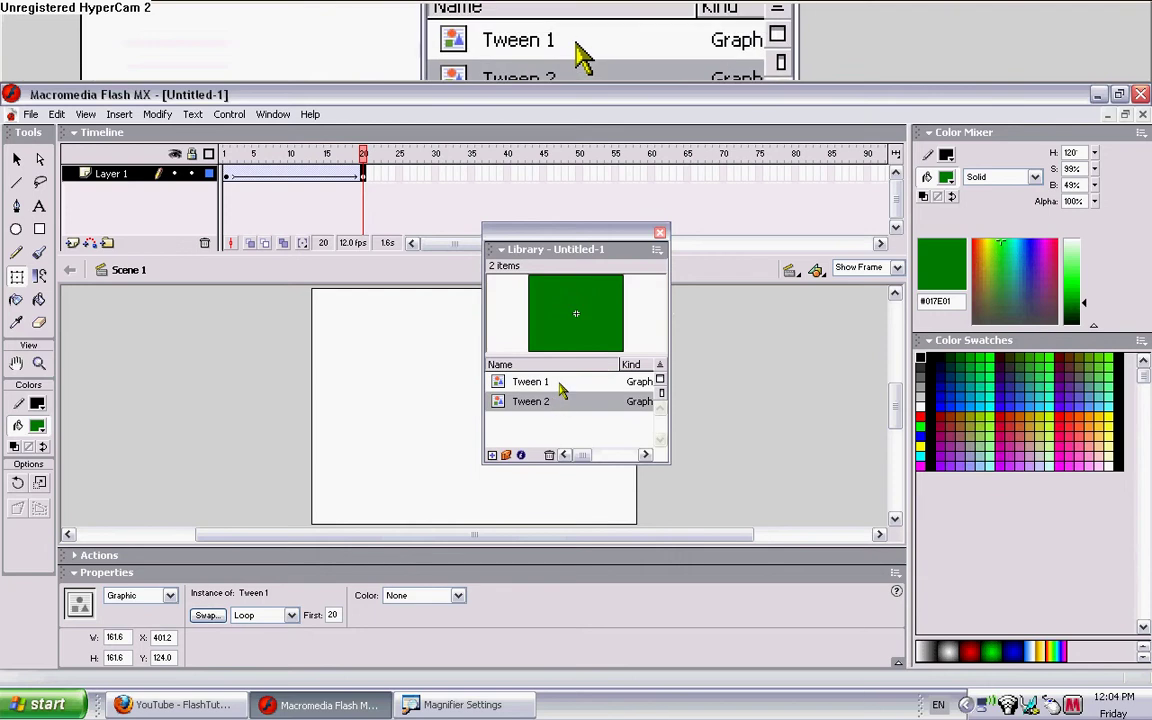
pyautogui.keyDown('shift'); pyautogui.click(580, 381); pyautogui.keyUp('shift')
pyautogui.press('Delete')
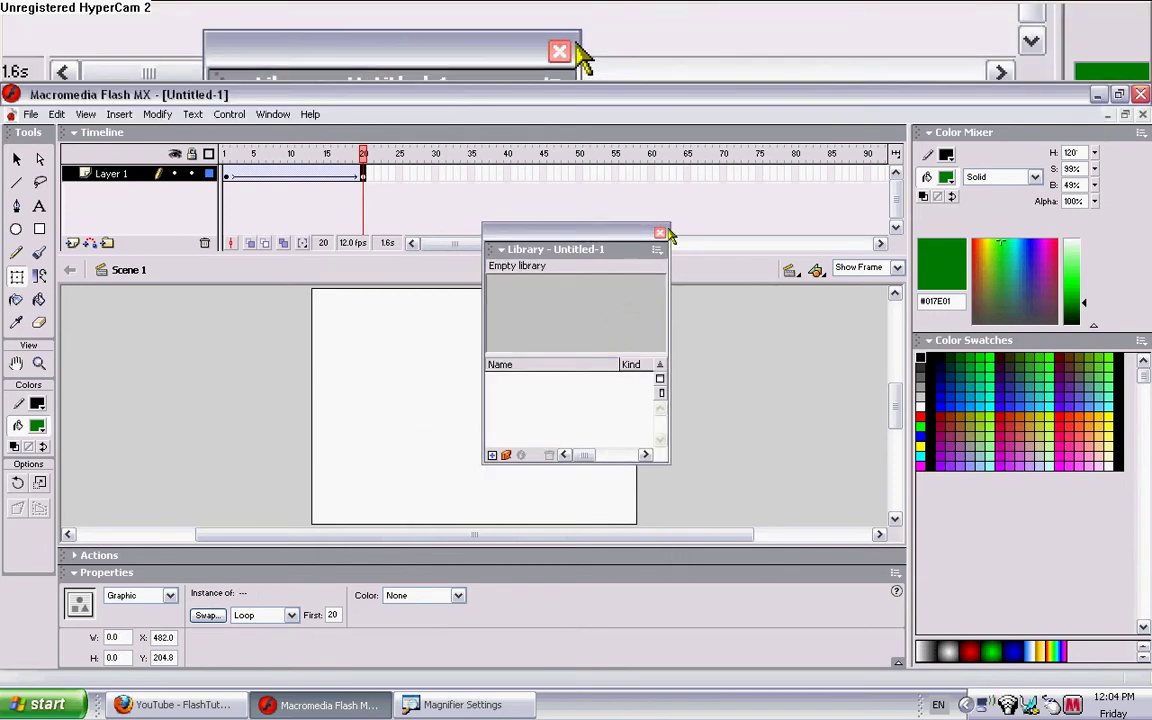
pyautogui.click(660, 232)
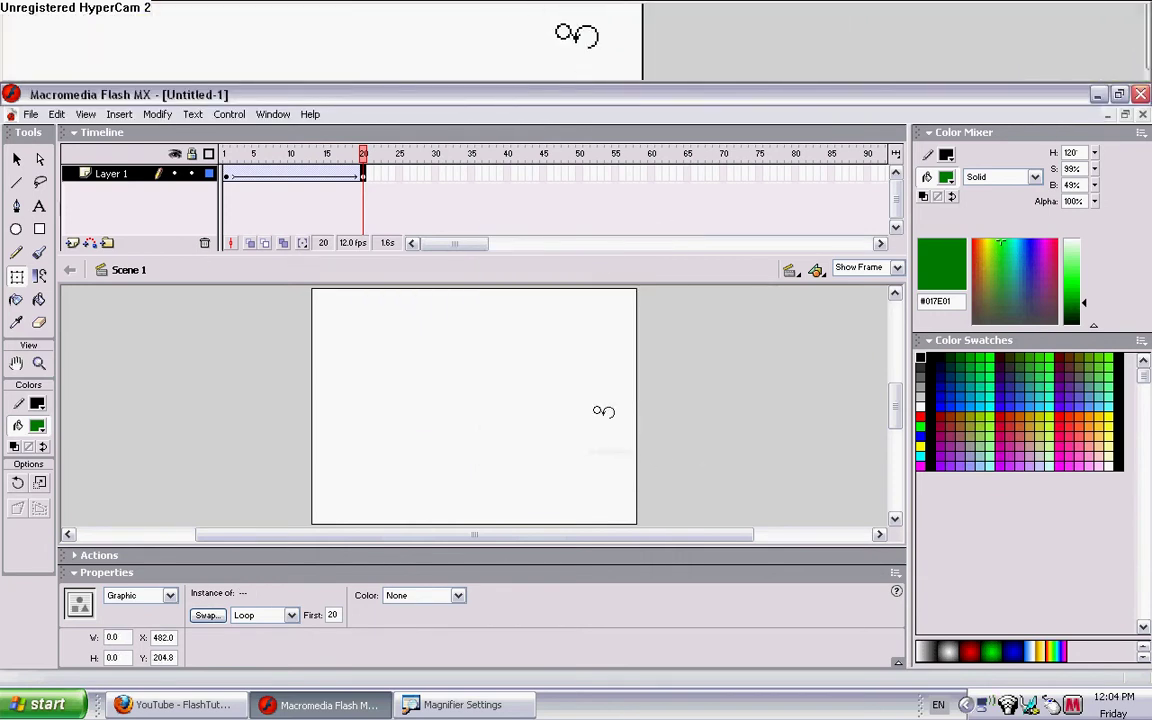
# Remove the motion tween from frame 1, leaving blank keyframes at frames 1 and 20
pyautogui.click(597, 409)
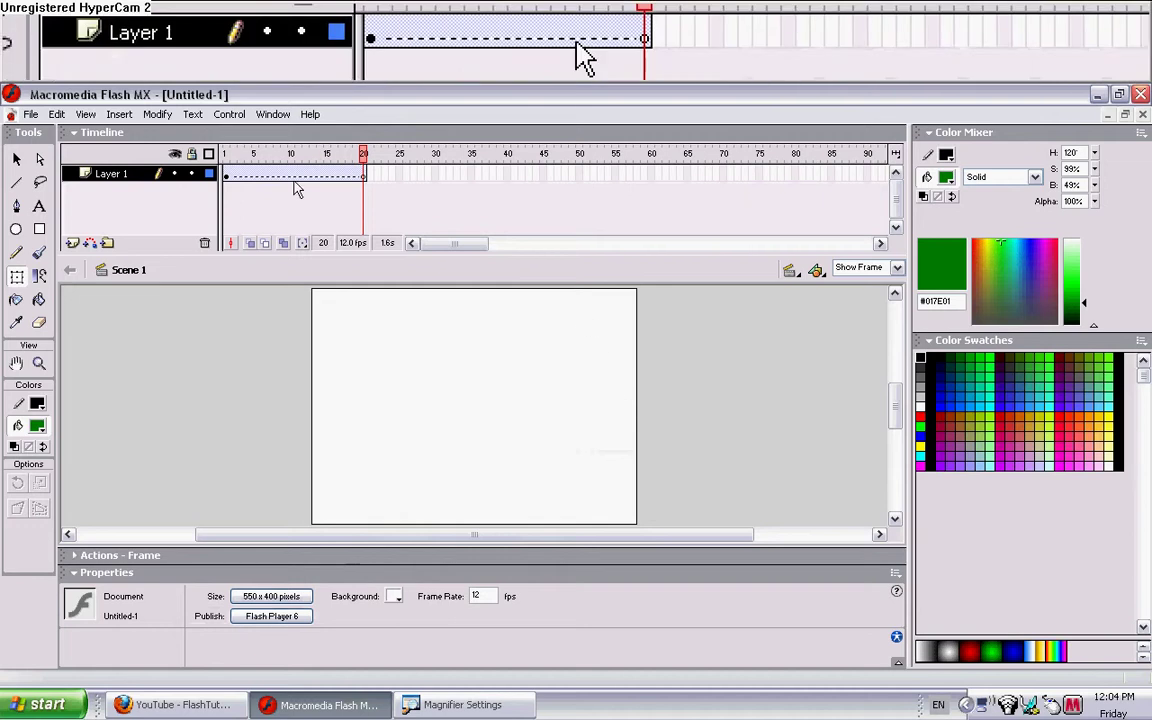
pyautogui.click(228, 177)
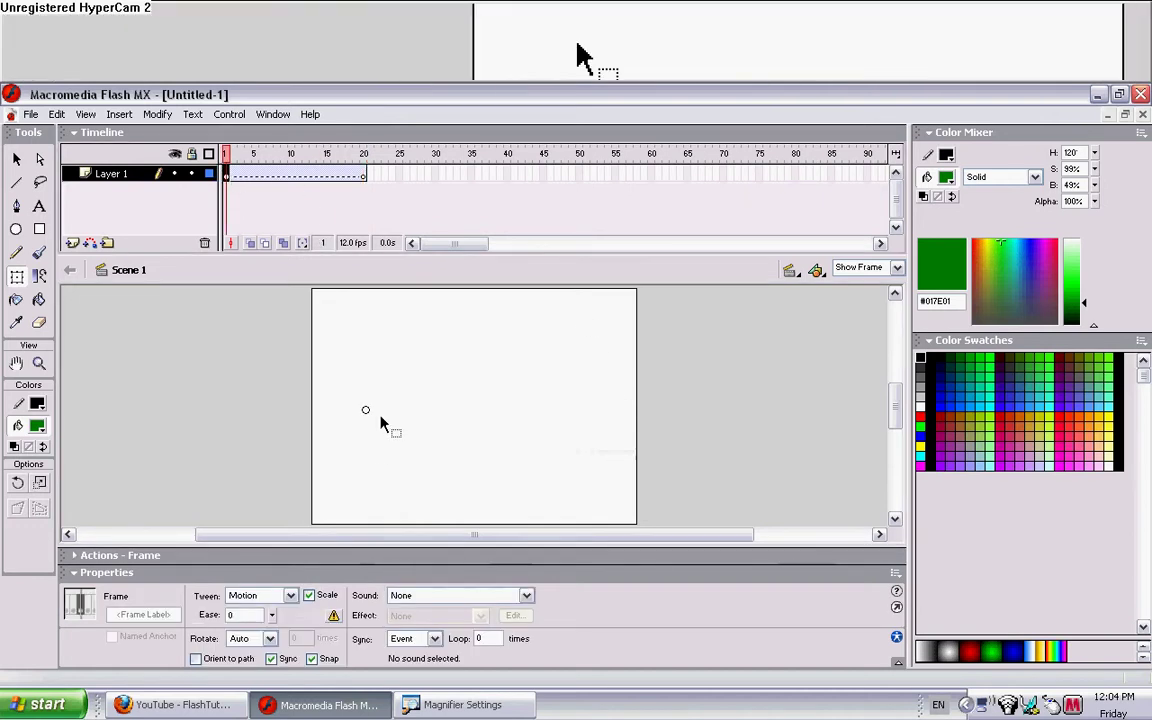
pyautogui.click(366, 412)
pyautogui.click(330, 300)
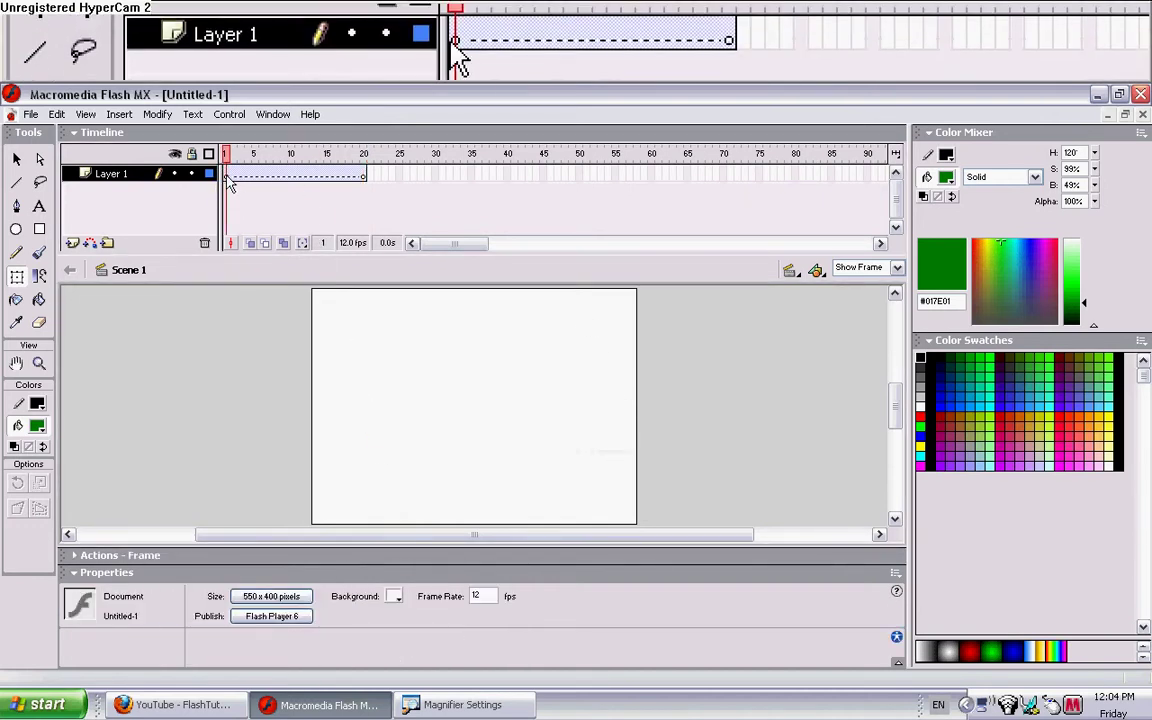
pyautogui.rightClick(229, 180)
pyautogui.click(338, 182)
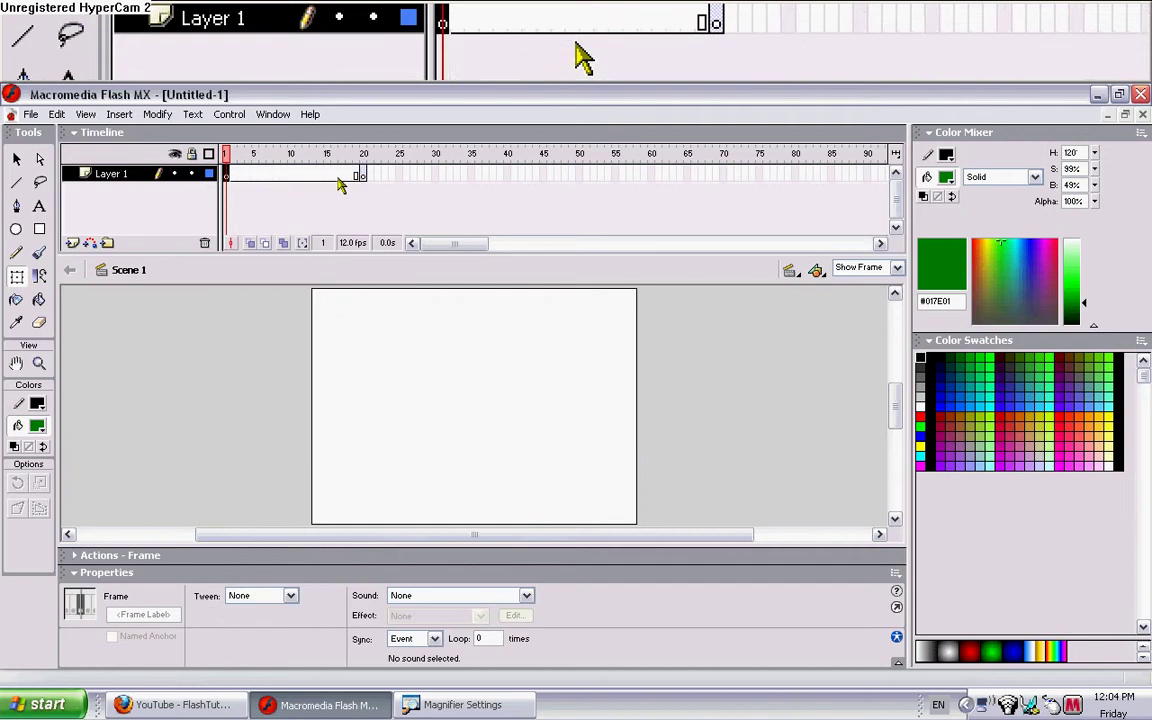
pyautogui.rightClick(362, 176)
pyautogui.click(380, 178)
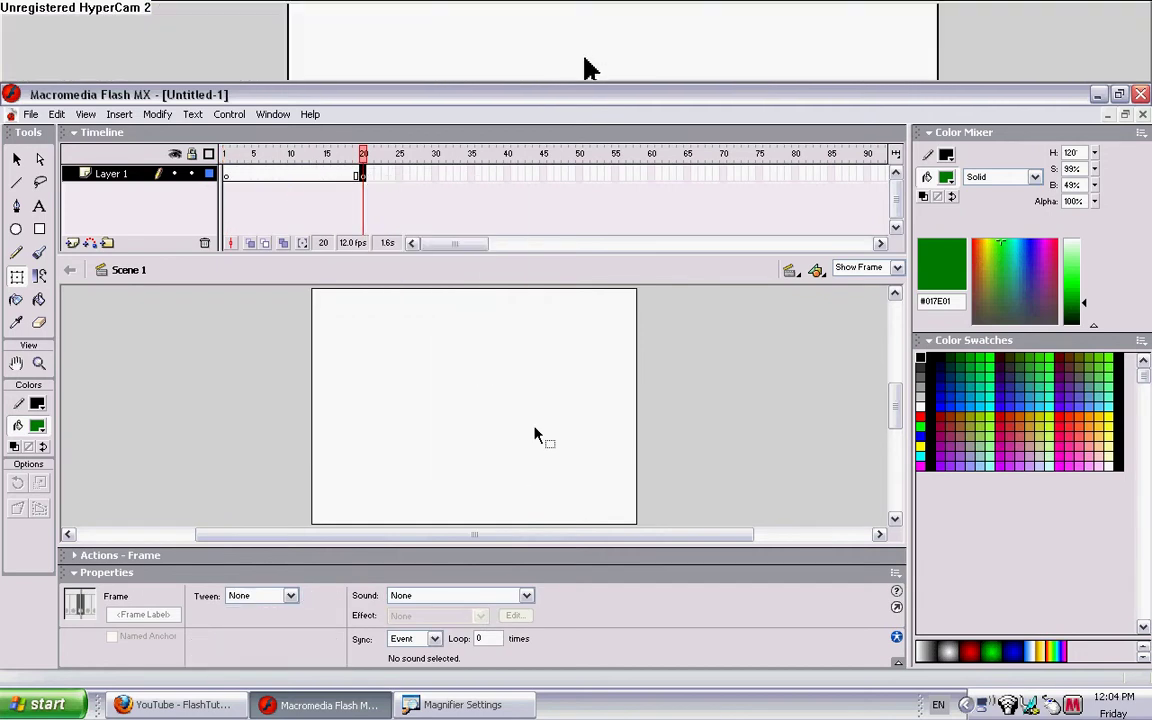
pyautogui.click(535, 432)
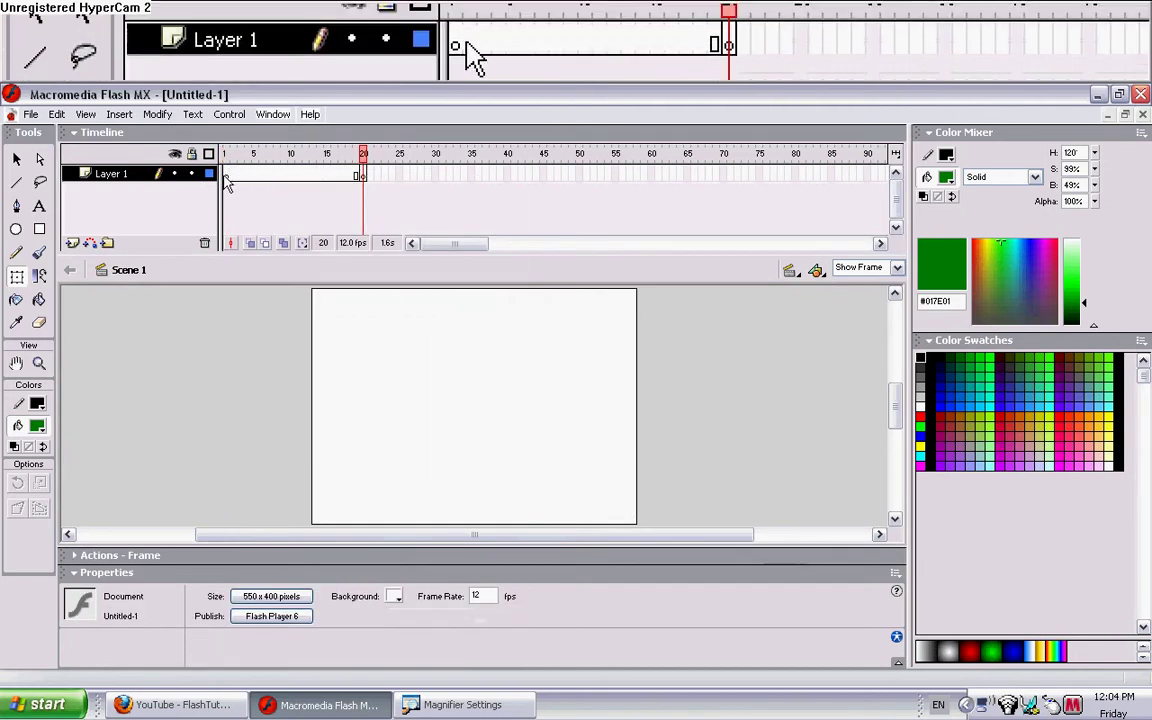
pyautogui.click(227, 175)
# Draw a green square on frame 1 and a red-filled circle on frame 20
pyautogui.click(39, 229)
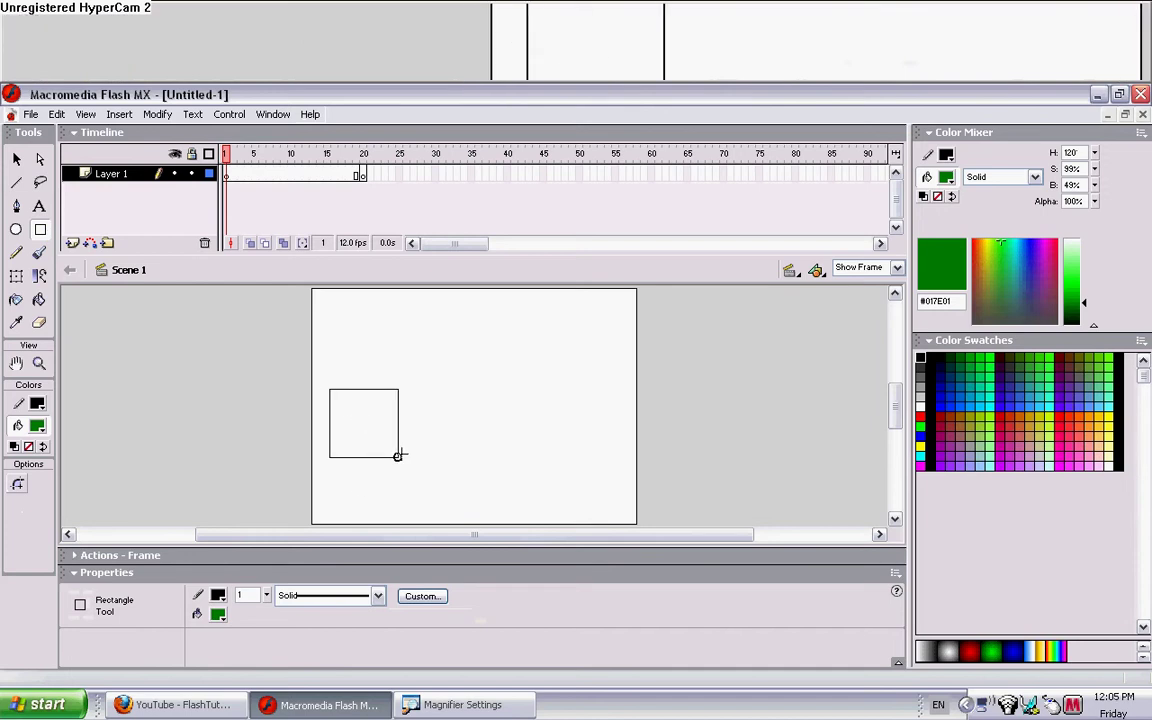
pyautogui.moveTo(397, 456); pyautogui.dragTo(398, 457)
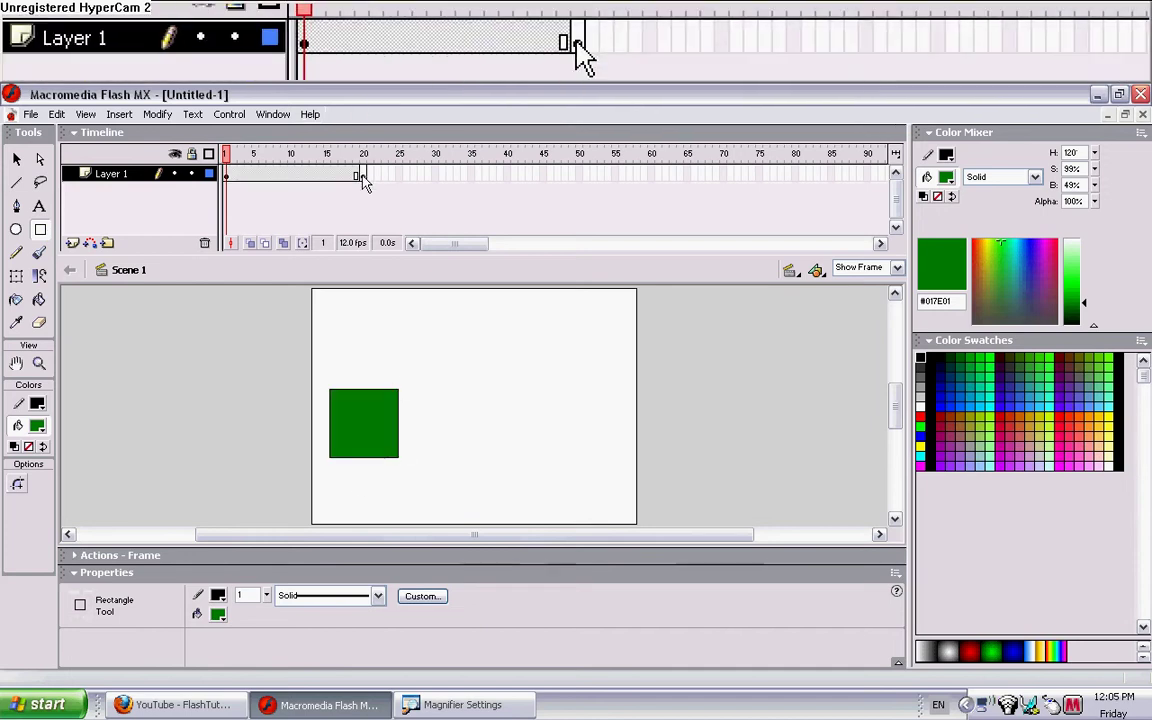
pyautogui.click(362, 176)
pyautogui.click(16, 229)
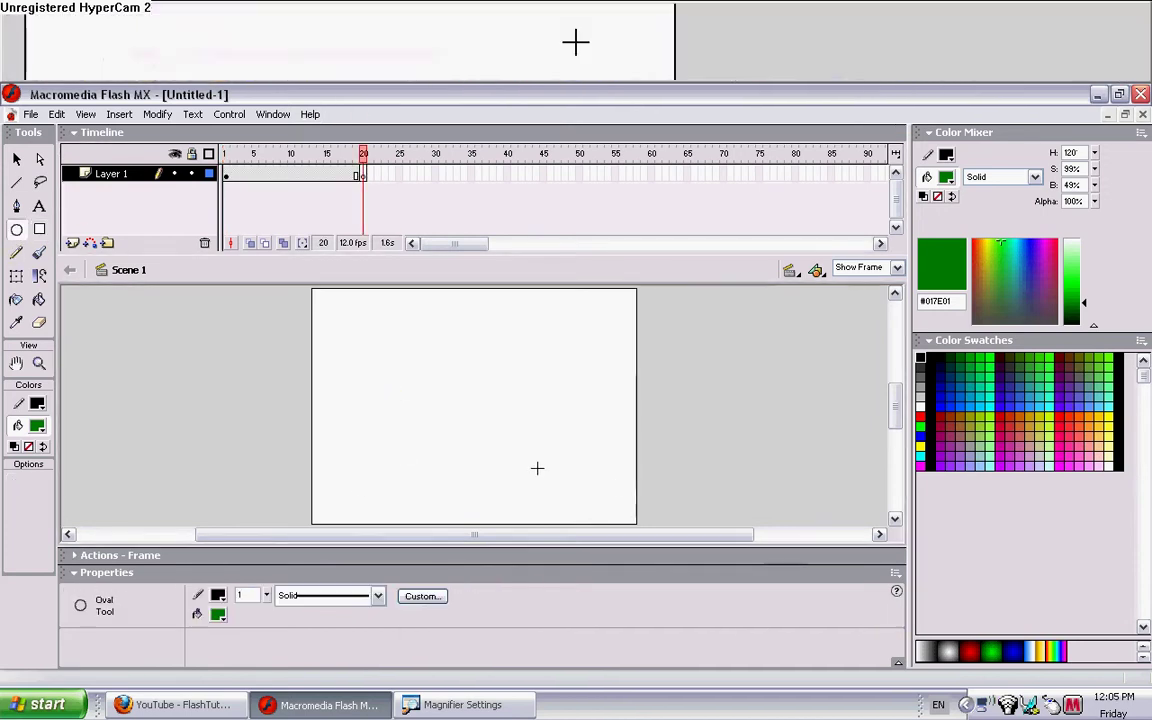
pyautogui.moveTo(512, 443); pyautogui.dragTo(506, 447)
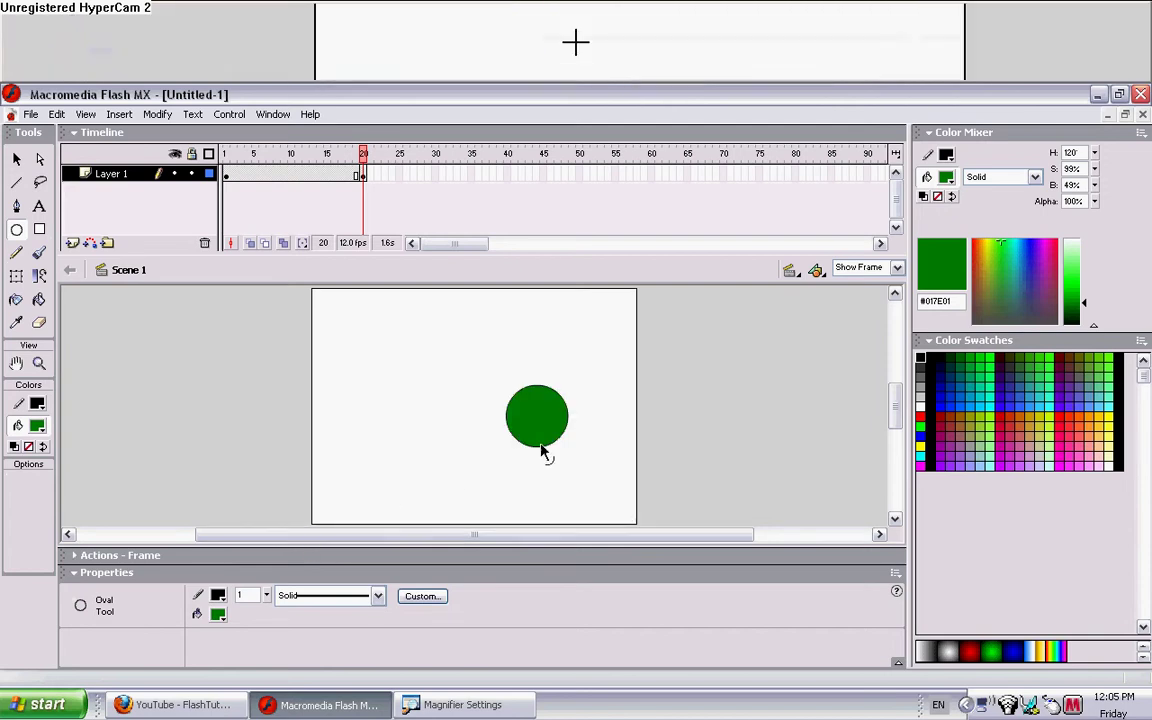
pyautogui.click(545, 437)
pyautogui.click(929, 413)
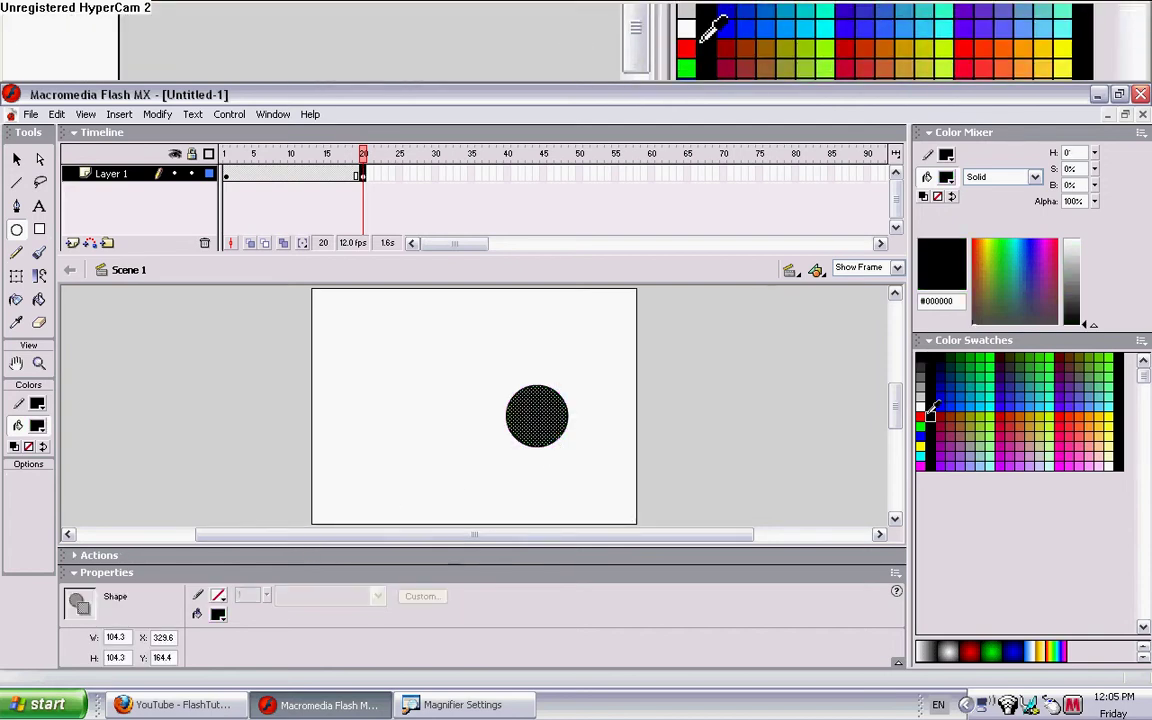
pyautogui.click(920, 416)
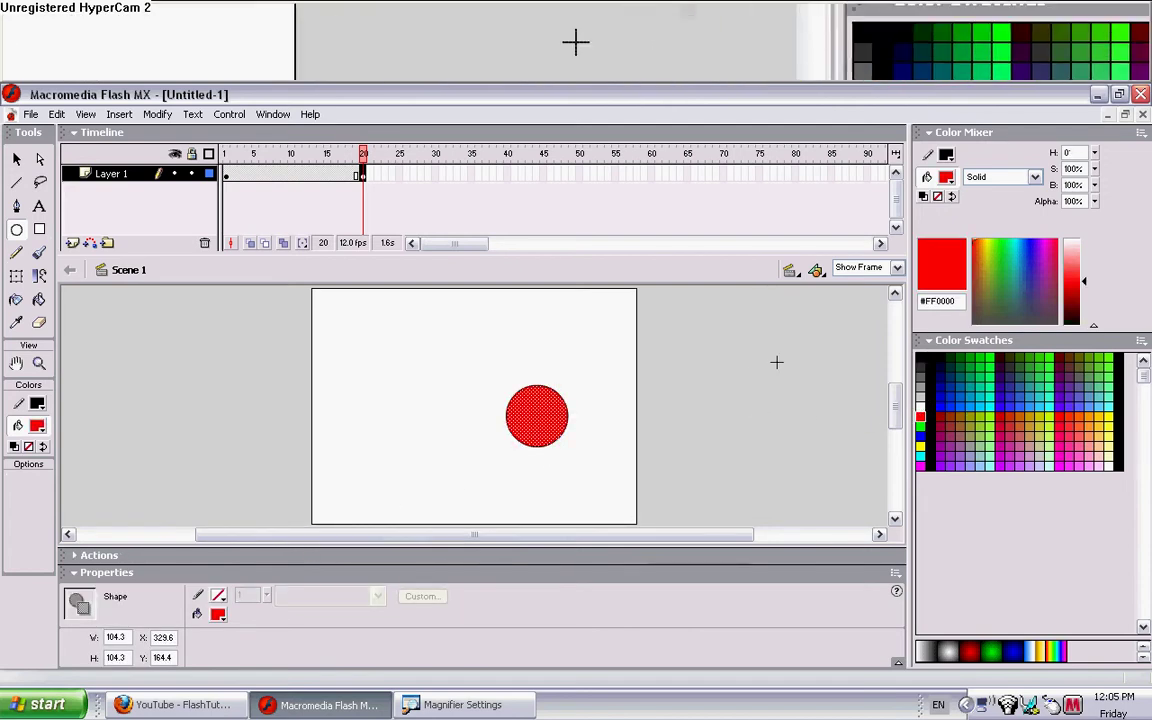
pyautogui.click(690, 332)
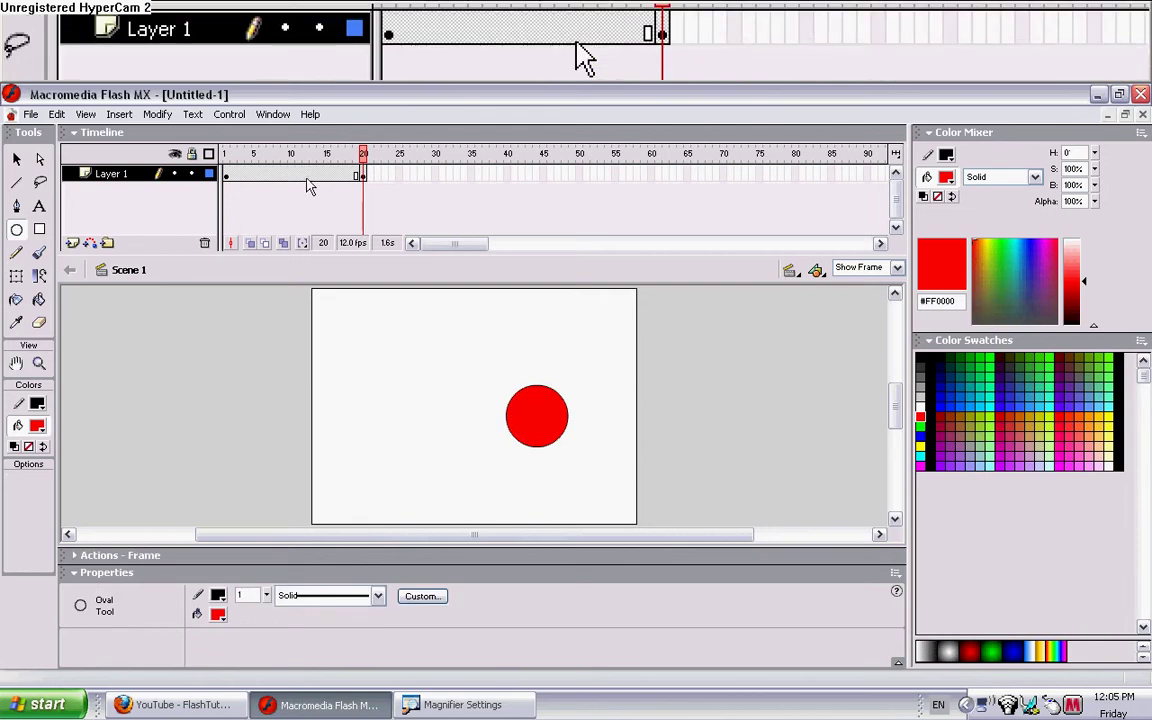
# Set the frames between the keyframes to a Shape tween
pyautogui.click(306, 176)
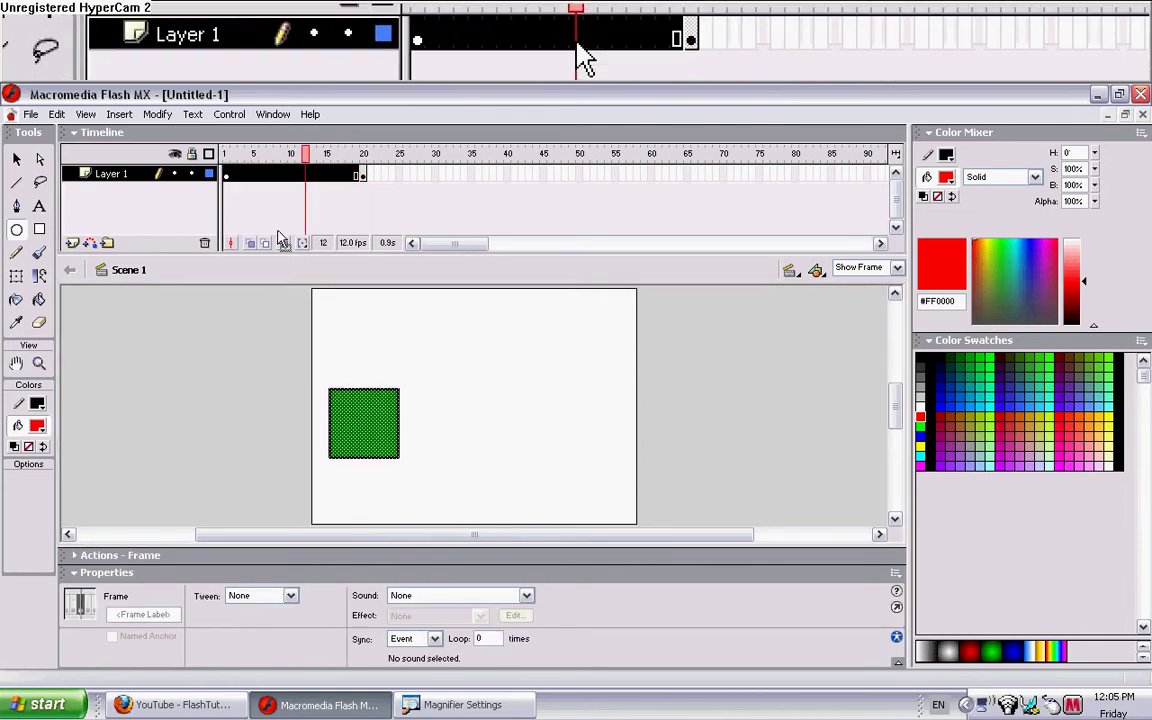
pyautogui.click(290, 596)
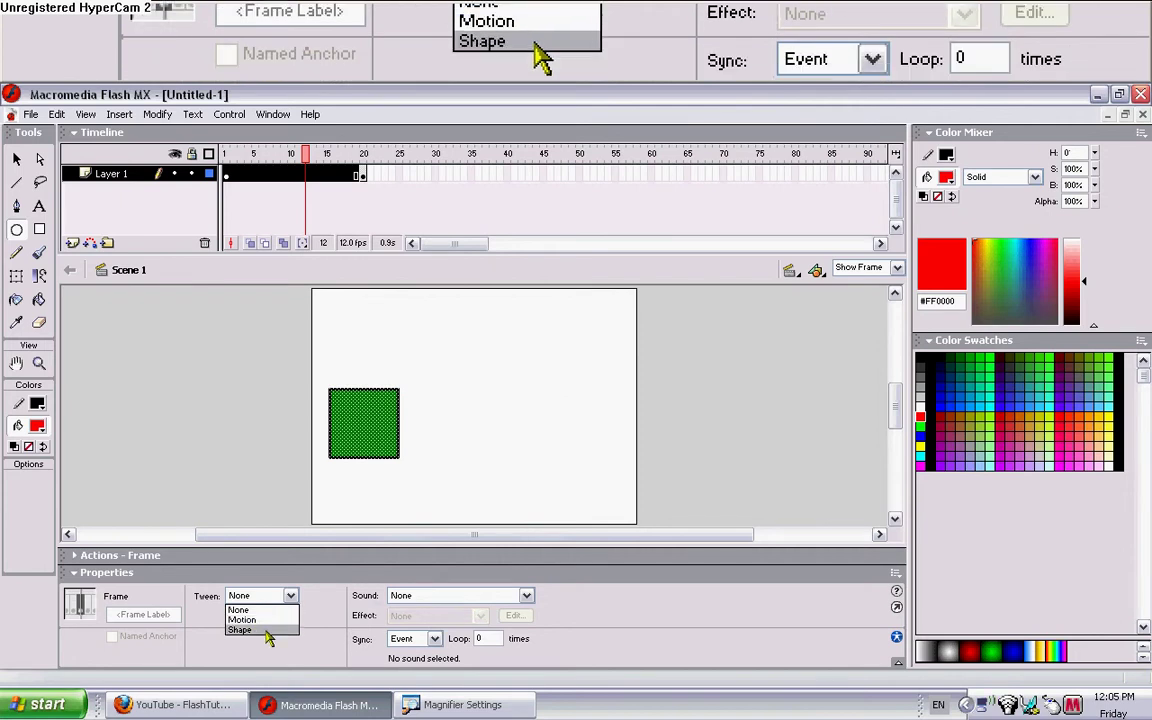
pyautogui.click(268, 630)
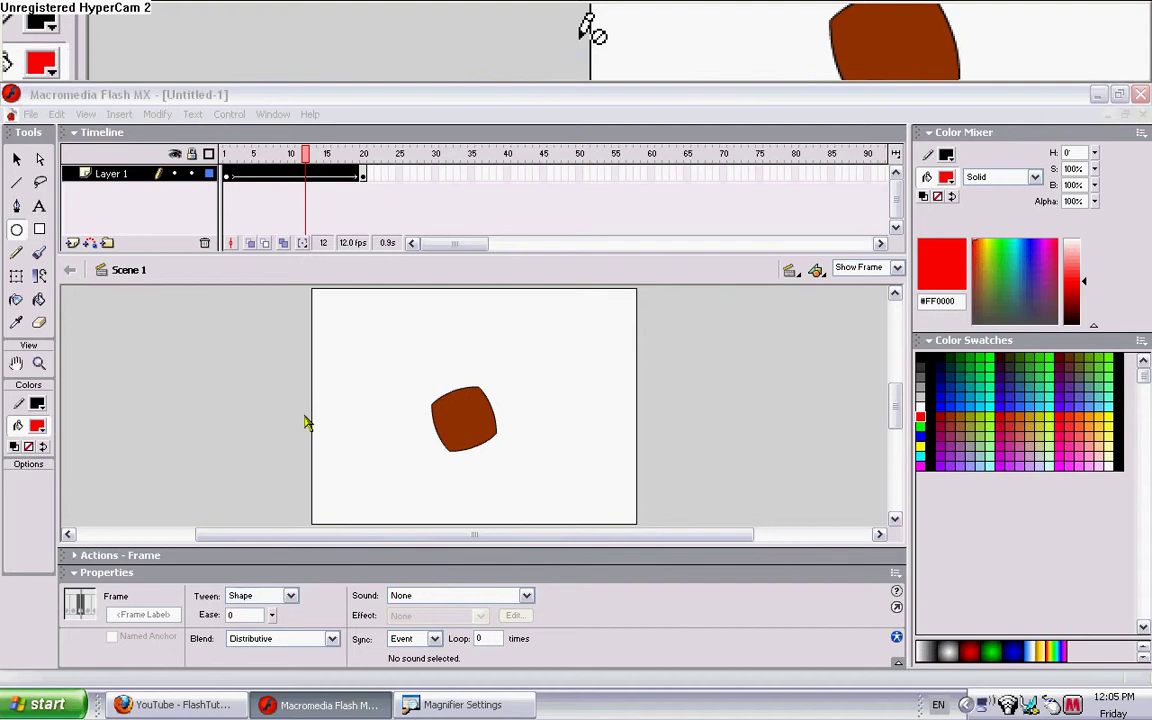
pyautogui.click(308, 424)
pyautogui.click(576, 417)
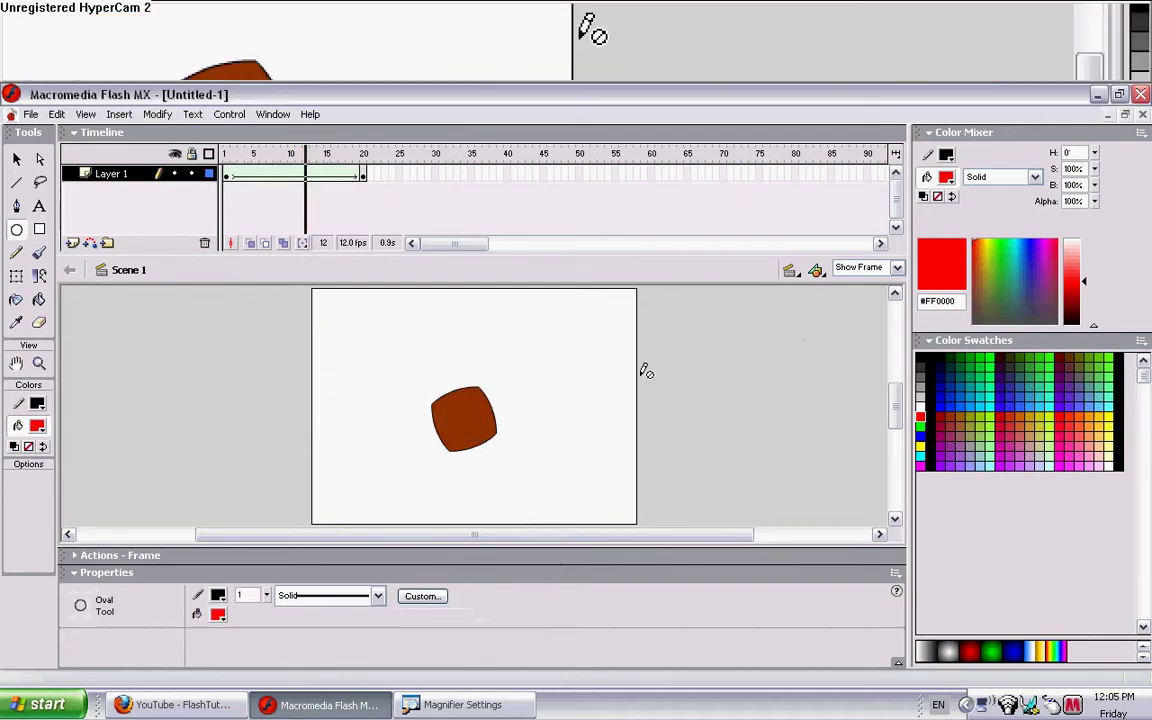
# Play the morph and step through frames 8, 12 and 15 to the red circle
pyautogui.press('Return')
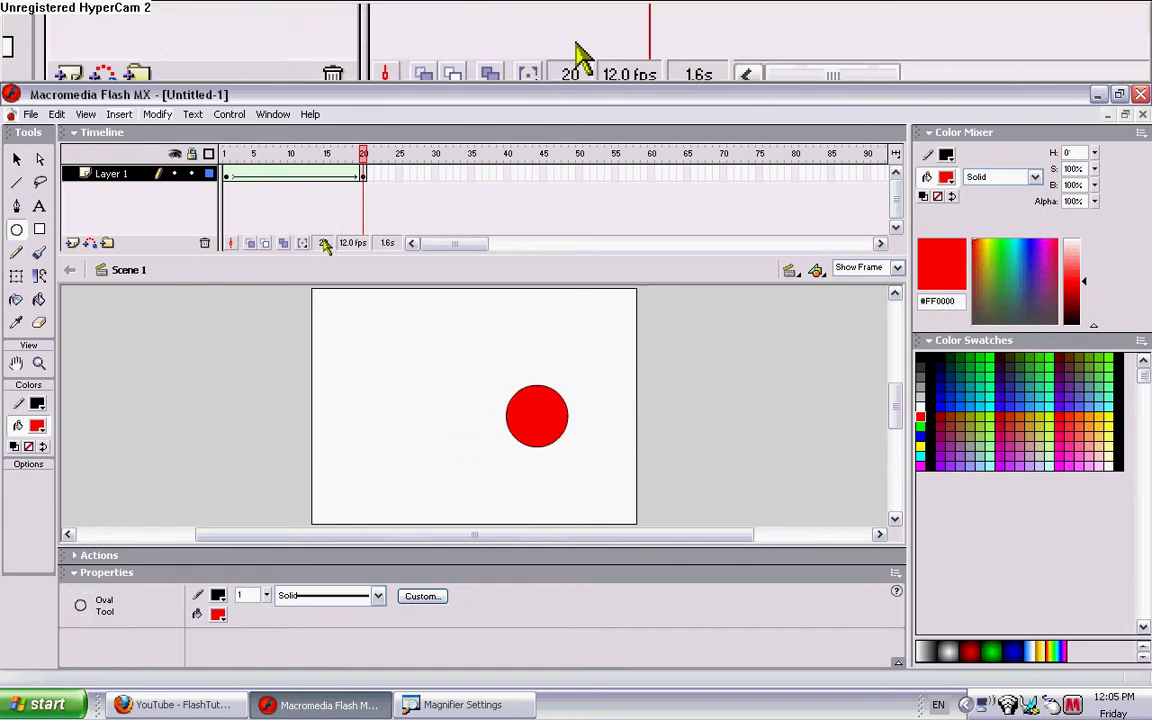
pyautogui.click(229, 179)
pyautogui.click(229, 183)
pyautogui.click(277, 177)
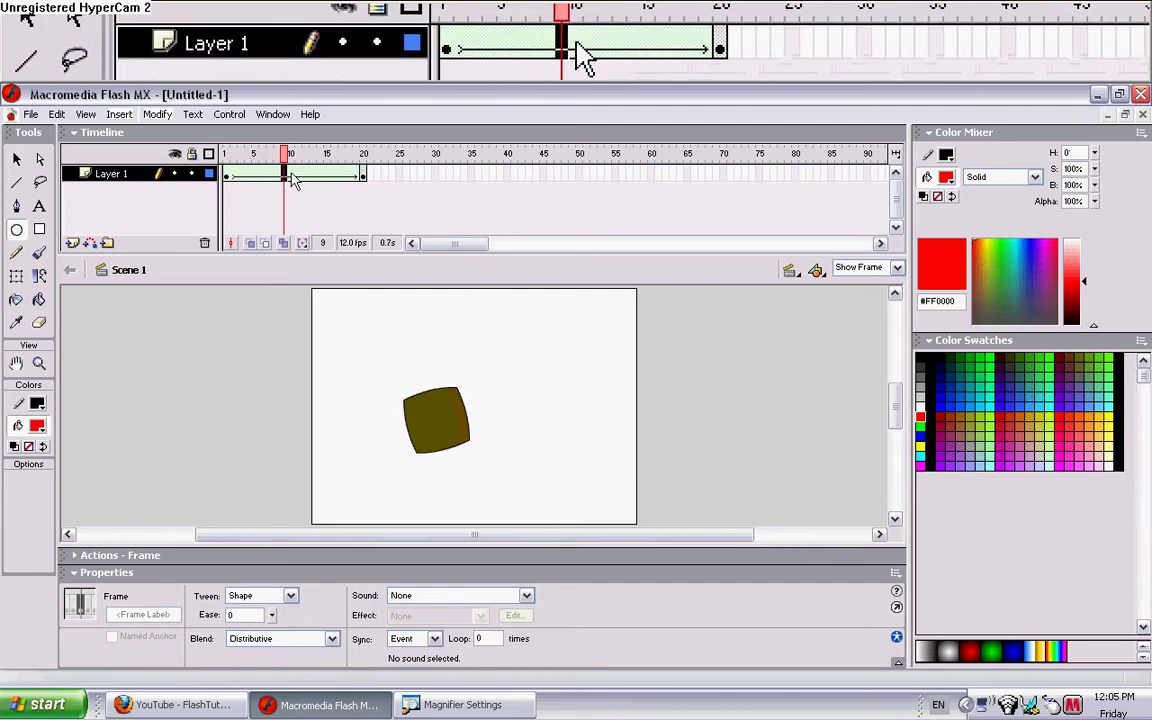
pyautogui.click(305, 177)
pyautogui.click(327, 177)
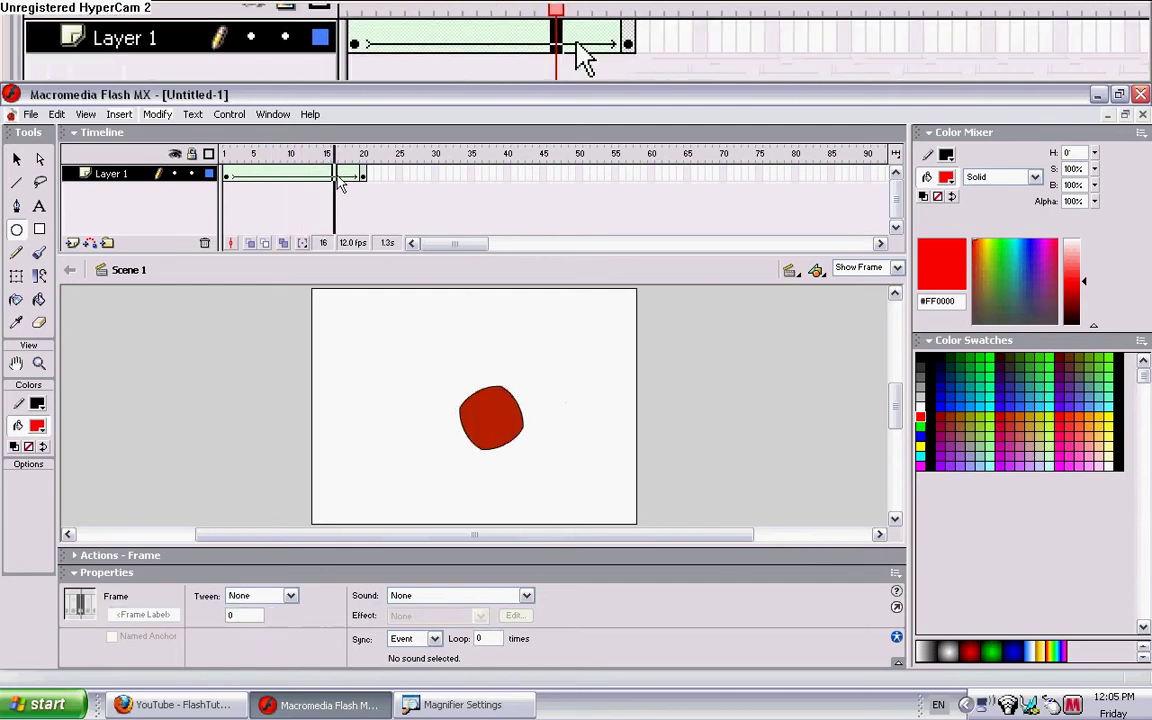
pyautogui.moveTo(340, 183); pyautogui.dragTo(360, 180)
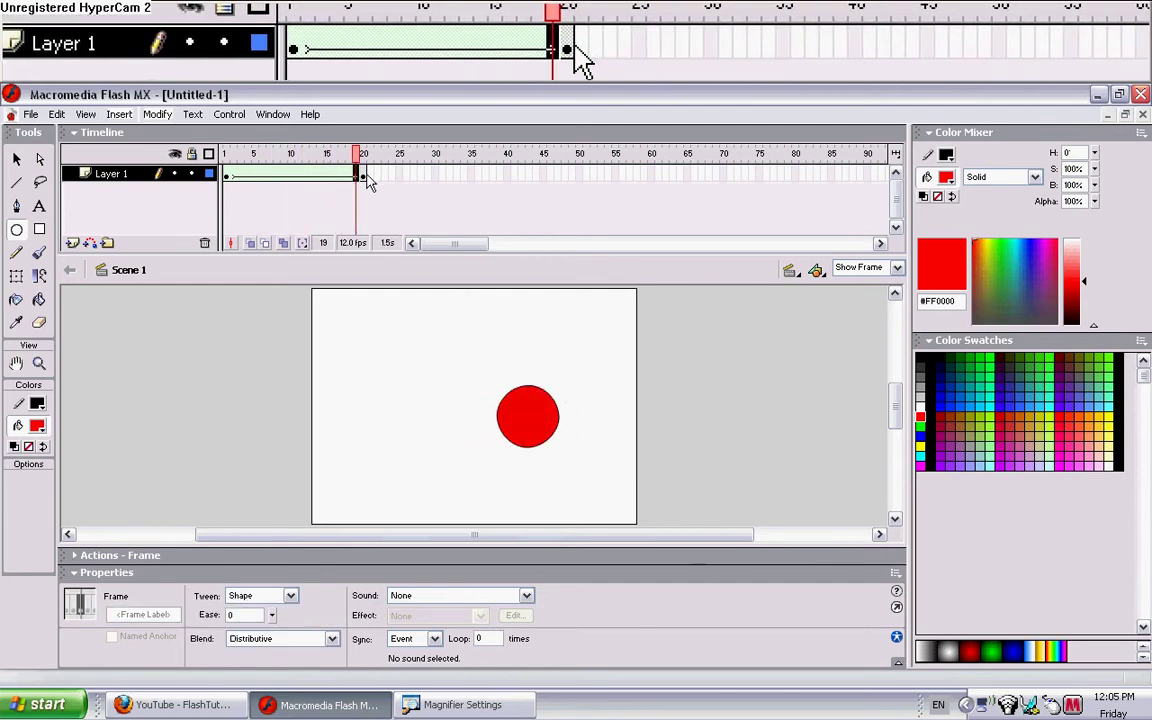
pyautogui.click(366, 178)
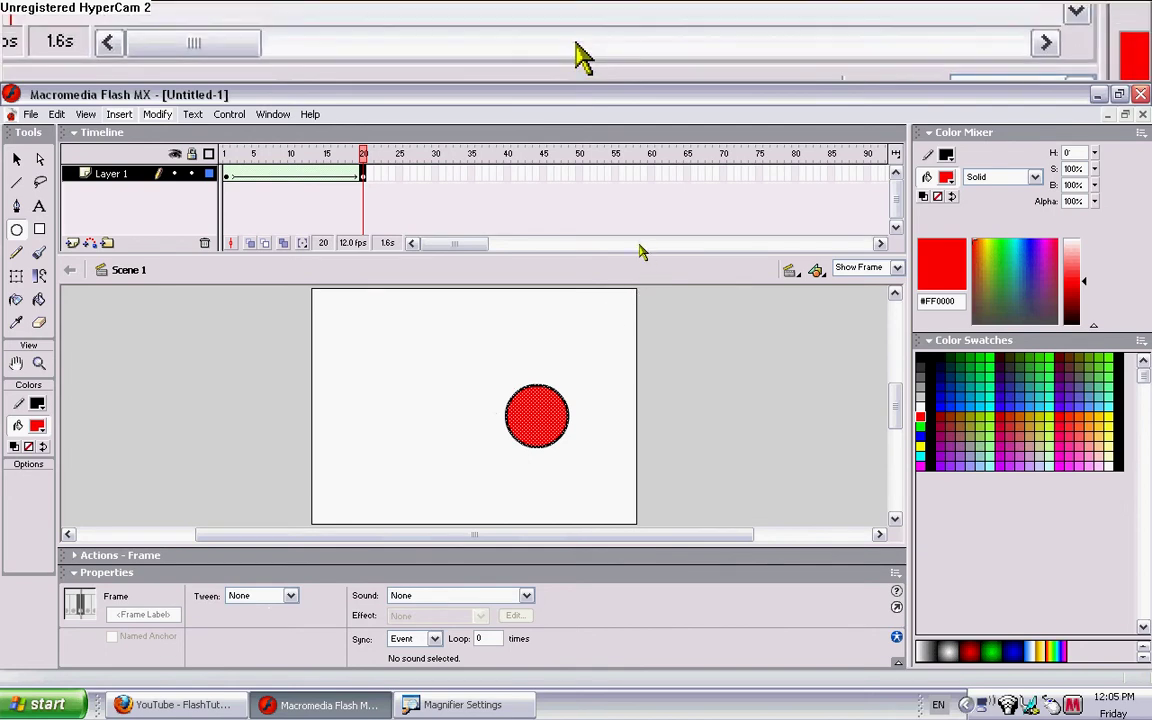
# Delete the red circle and green square, and set the tween type back to None
pyautogui.press('Delete')
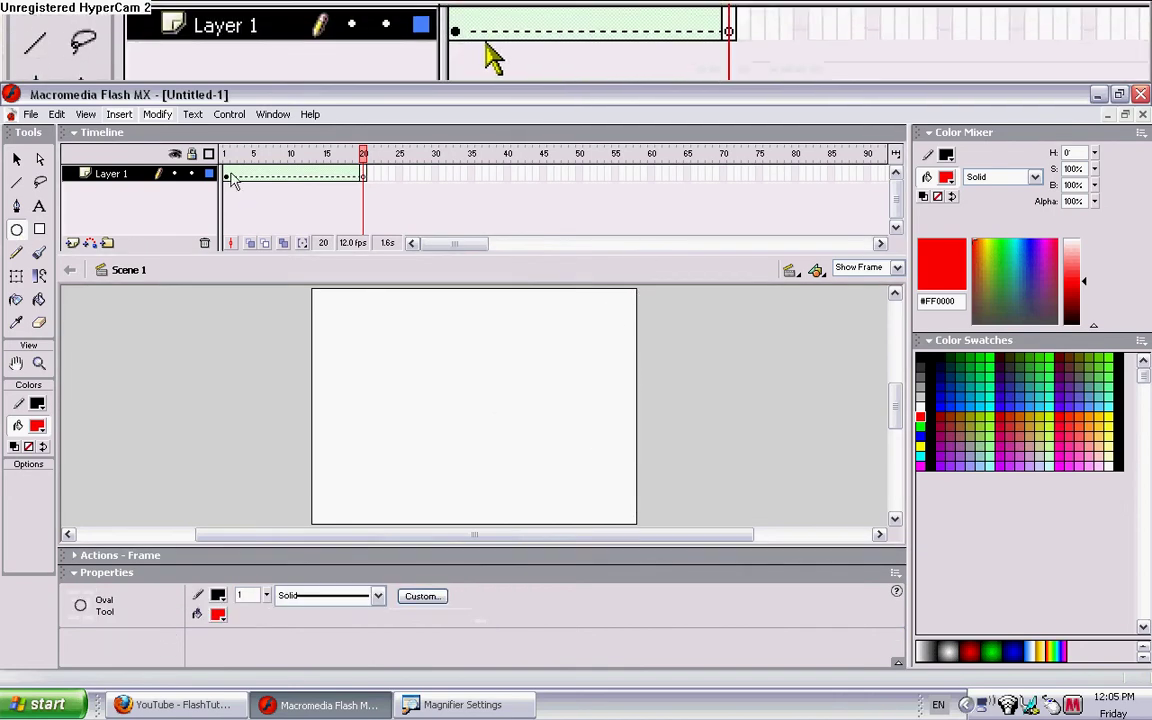
pyautogui.moveTo(231, 178); pyautogui.dragTo(269, 176)
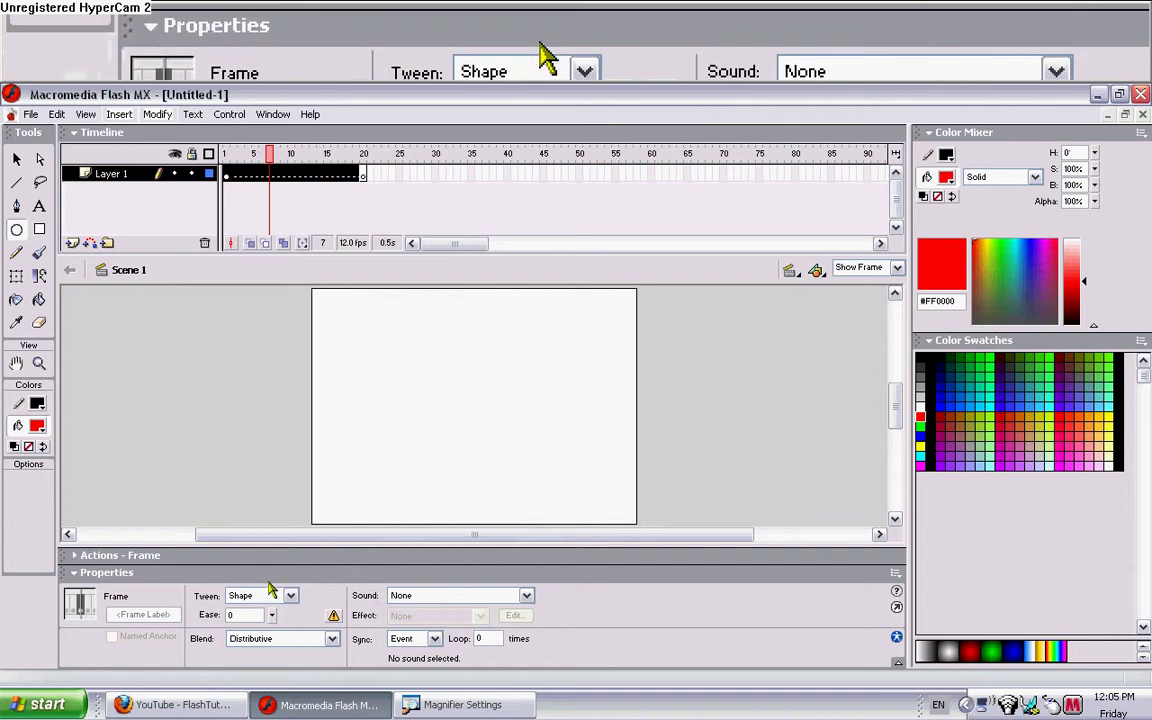
pyautogui.click(273, 609)
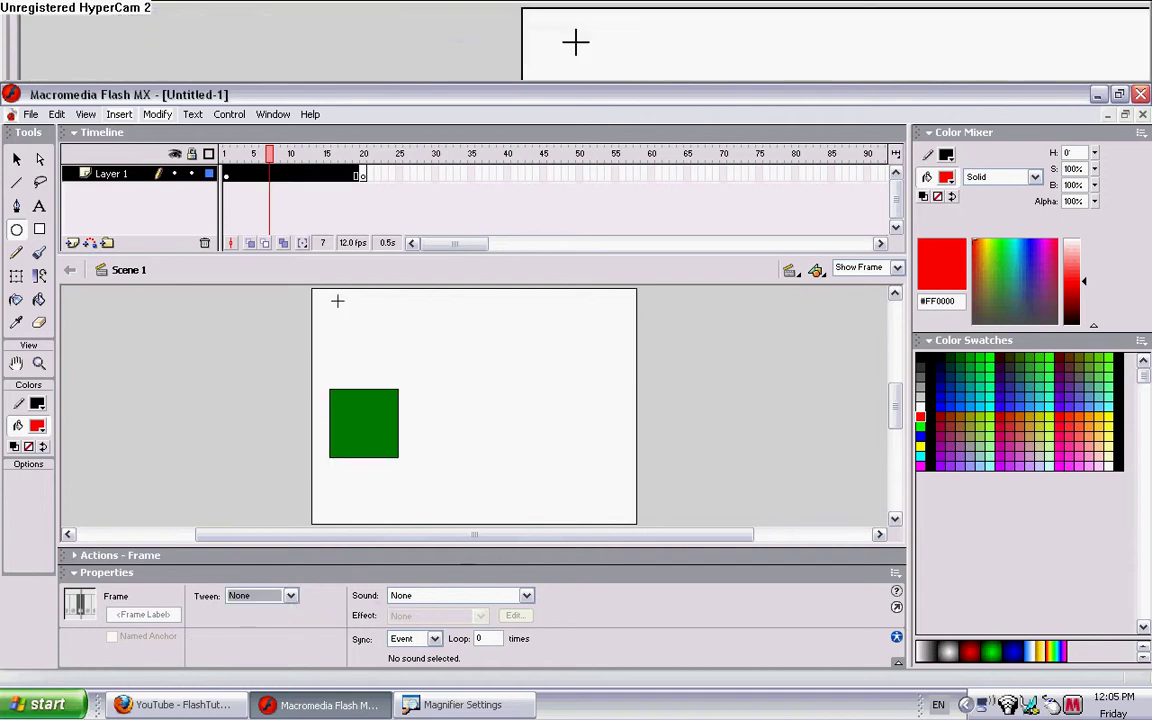
pyautogui.click(395, 441)
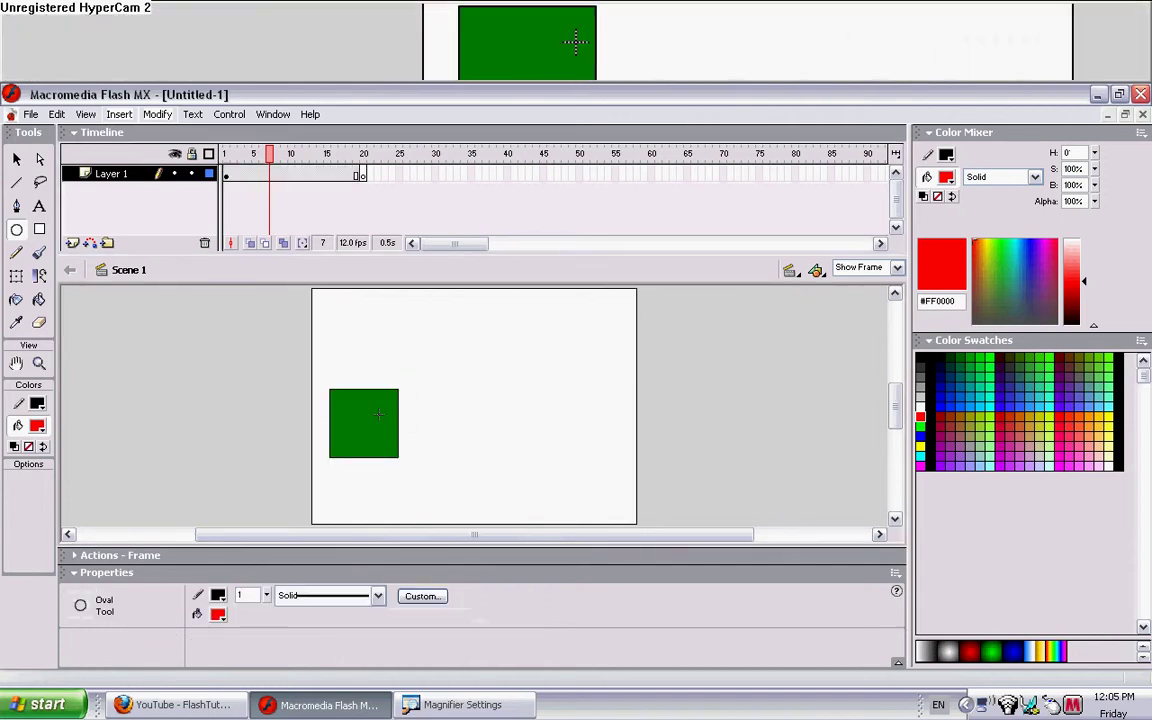
pyautogui.click(229, 179)
pyautogui.press('Delete')
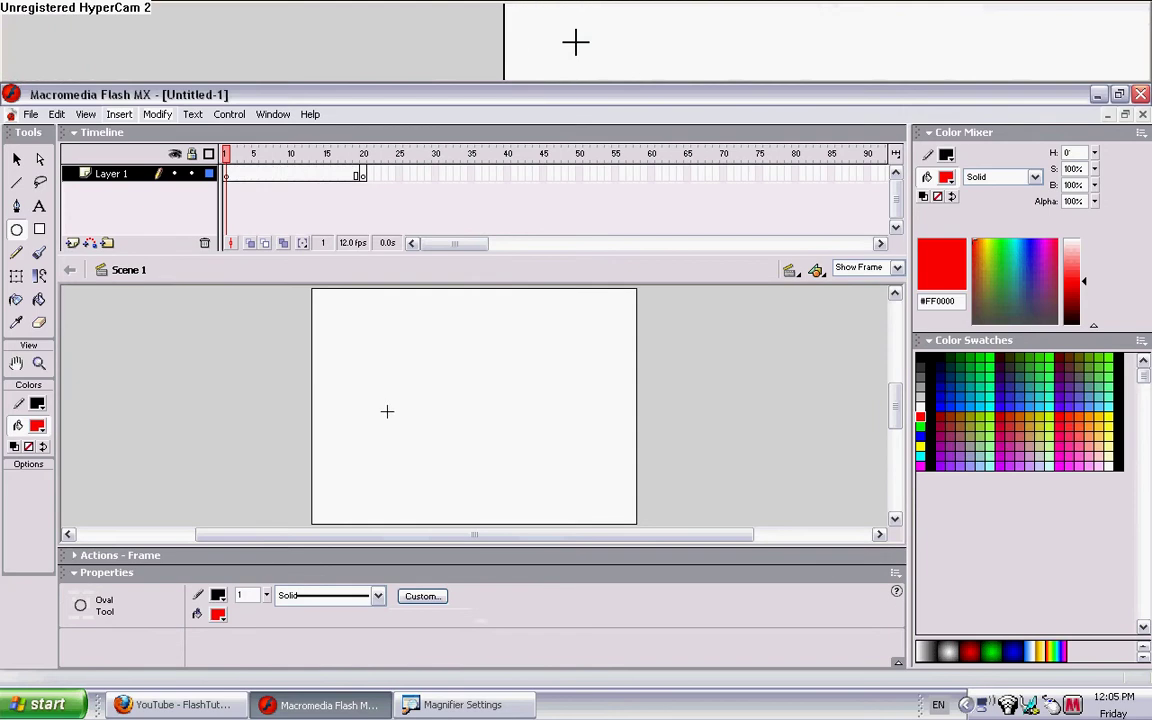
# Make the 'Flash' text black and move the text block down and right
pyautogui.click(40, 207)
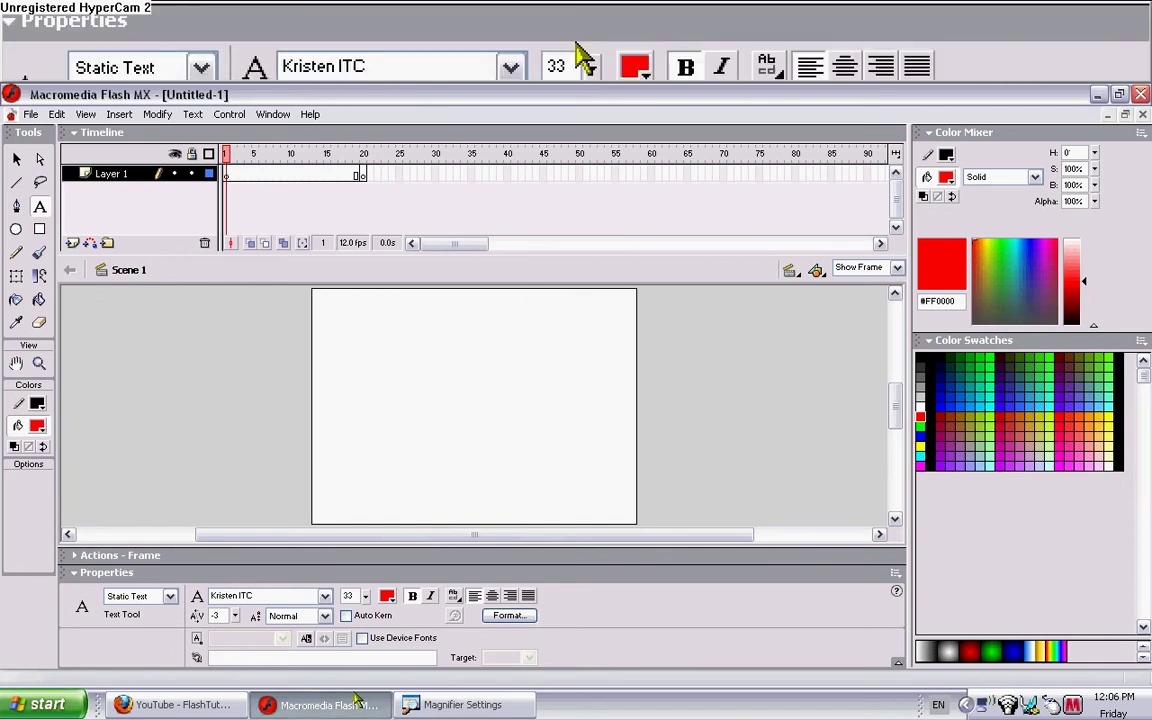
pyautogui.click(388, 597)
pyautogui.click(413, 592)
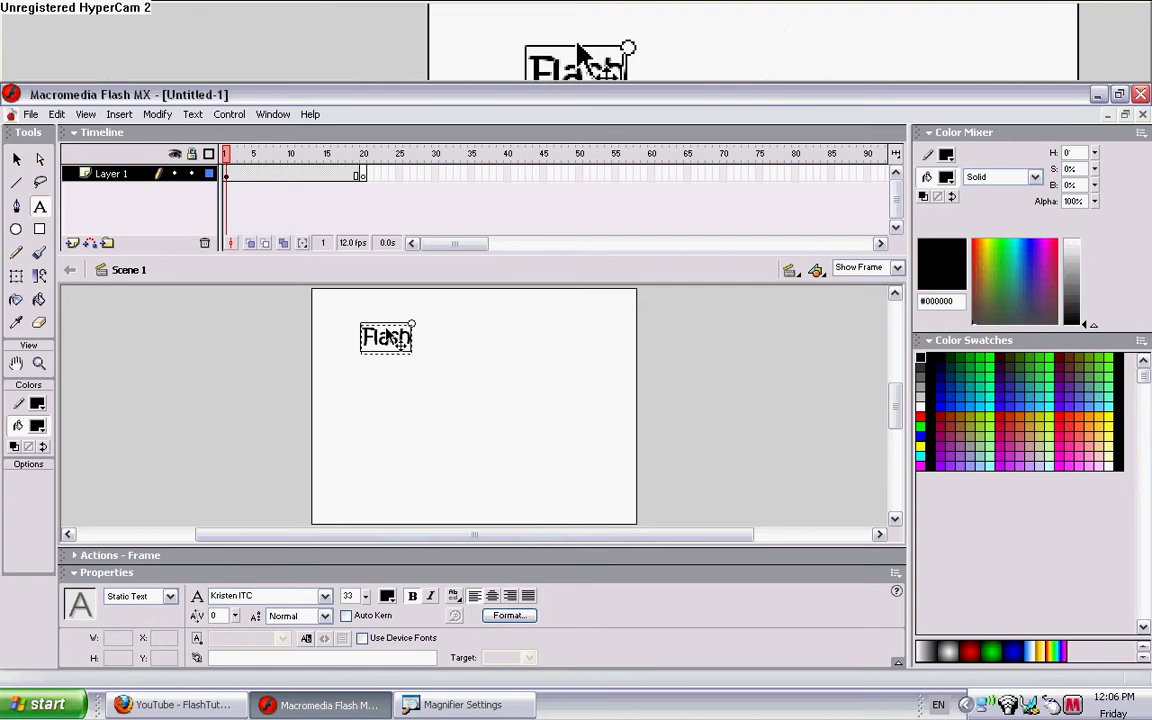
pyautogui.moveTo(390, 340); pyautogui.dragTo(441, 365)
pyautogui.click(560, 378)
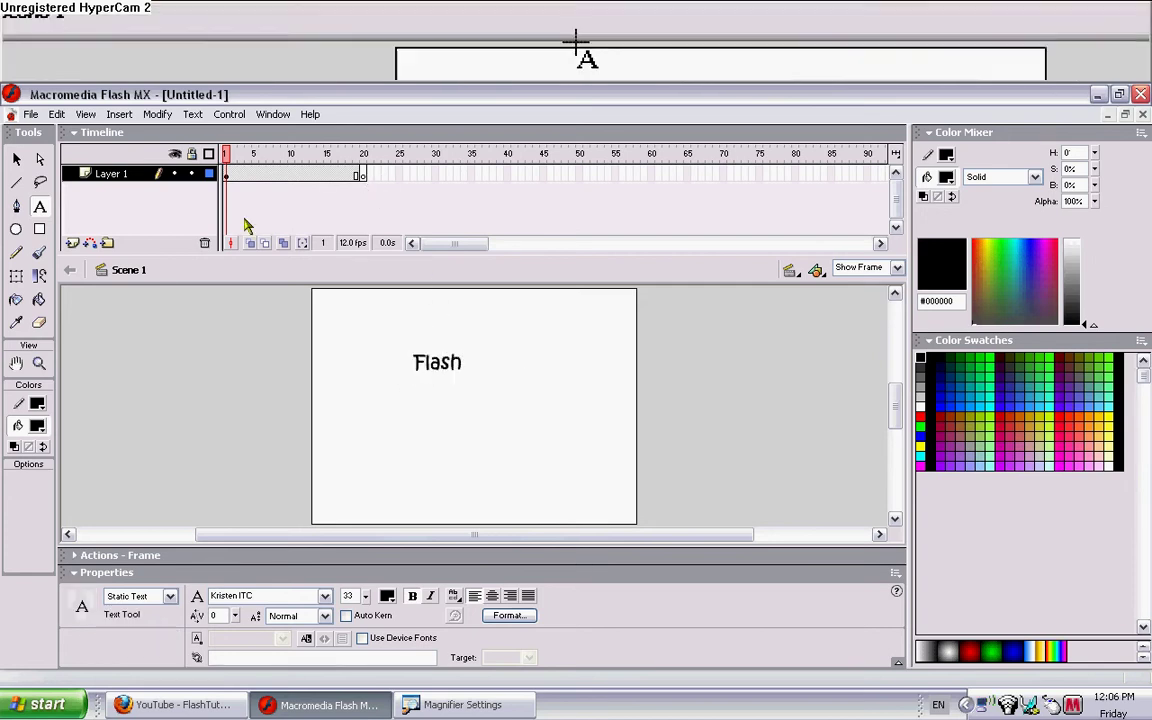
# Nudge the word 'Flash' slightly lower on frame 1 with the Arrow tool
pyautogui.click(16, 162)
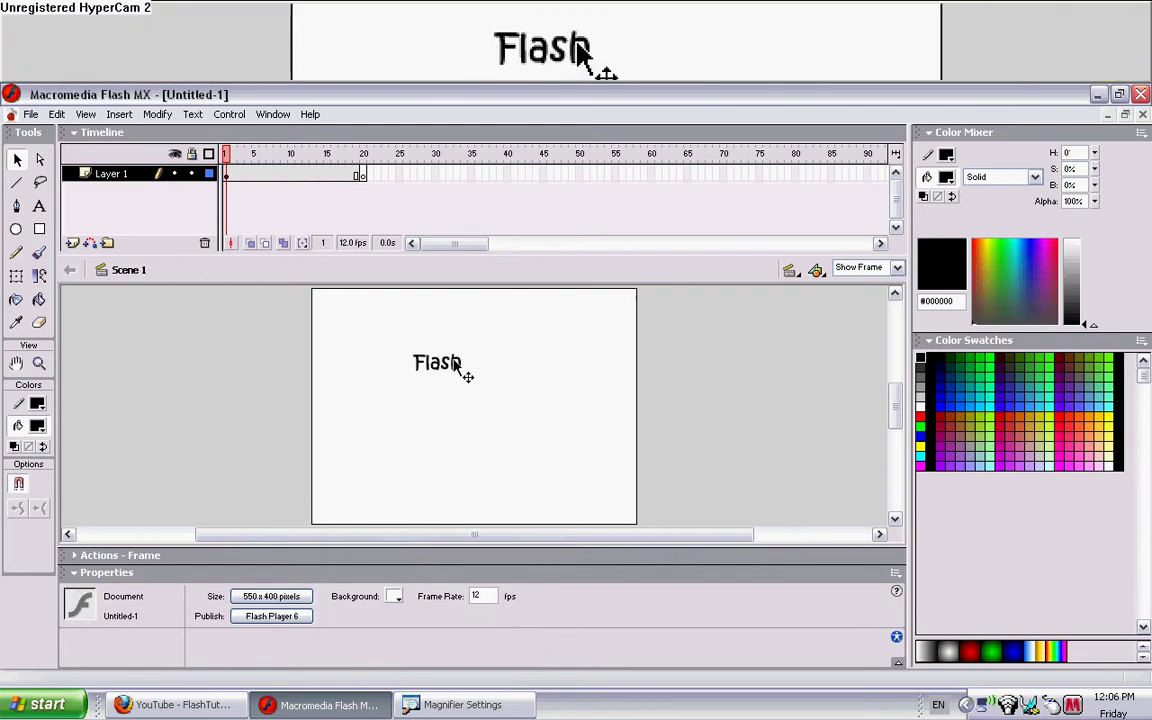
pyautogui.moveTo(461, 362); pyautogui.dragTo(446, 390)
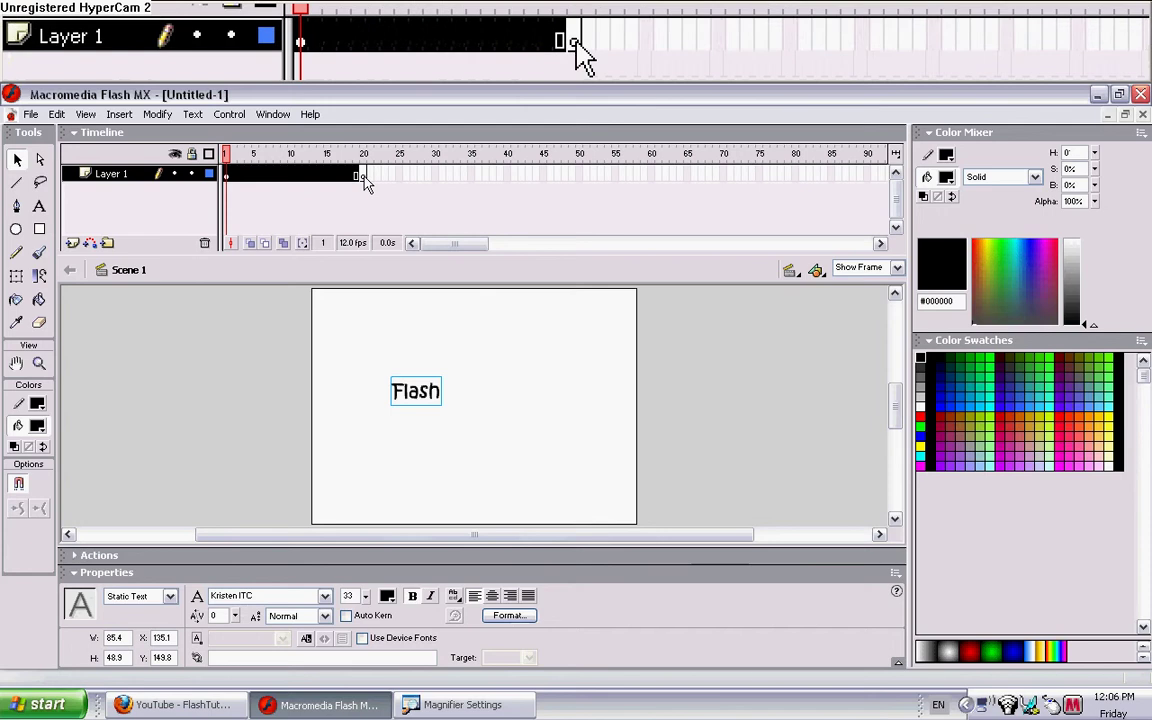
pyautogui.moveTo(365, 180); pyautogui.dragTo(398, 338)
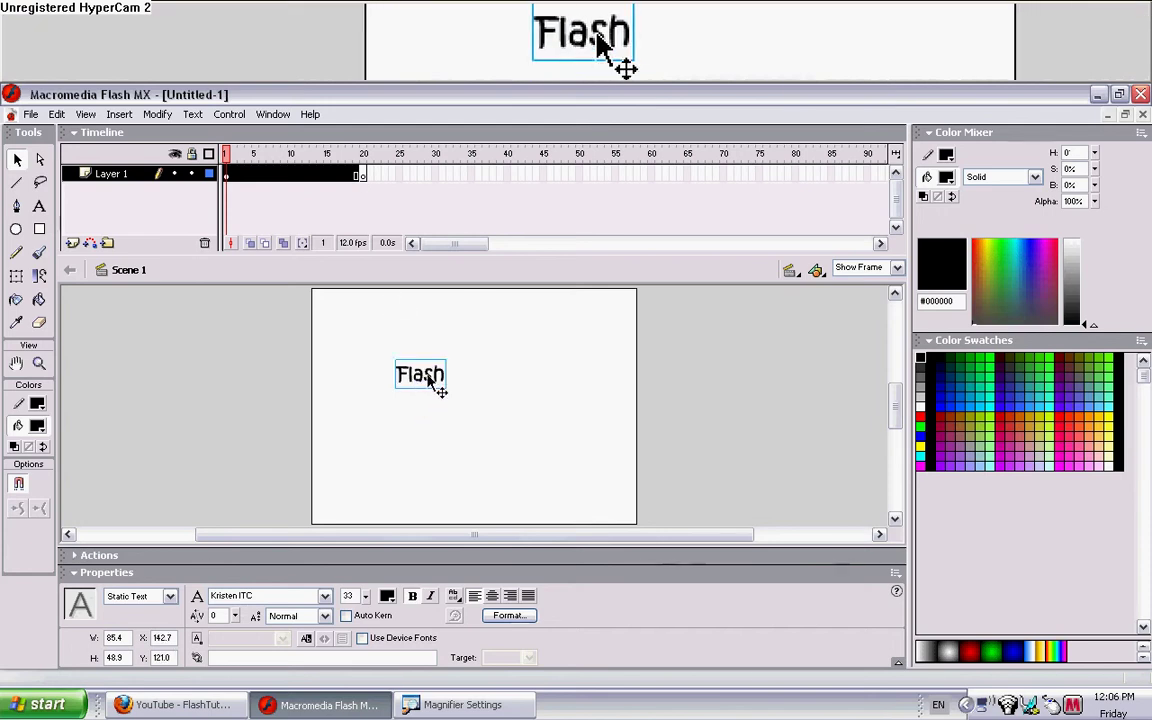
pyautogui.click(362, 175)
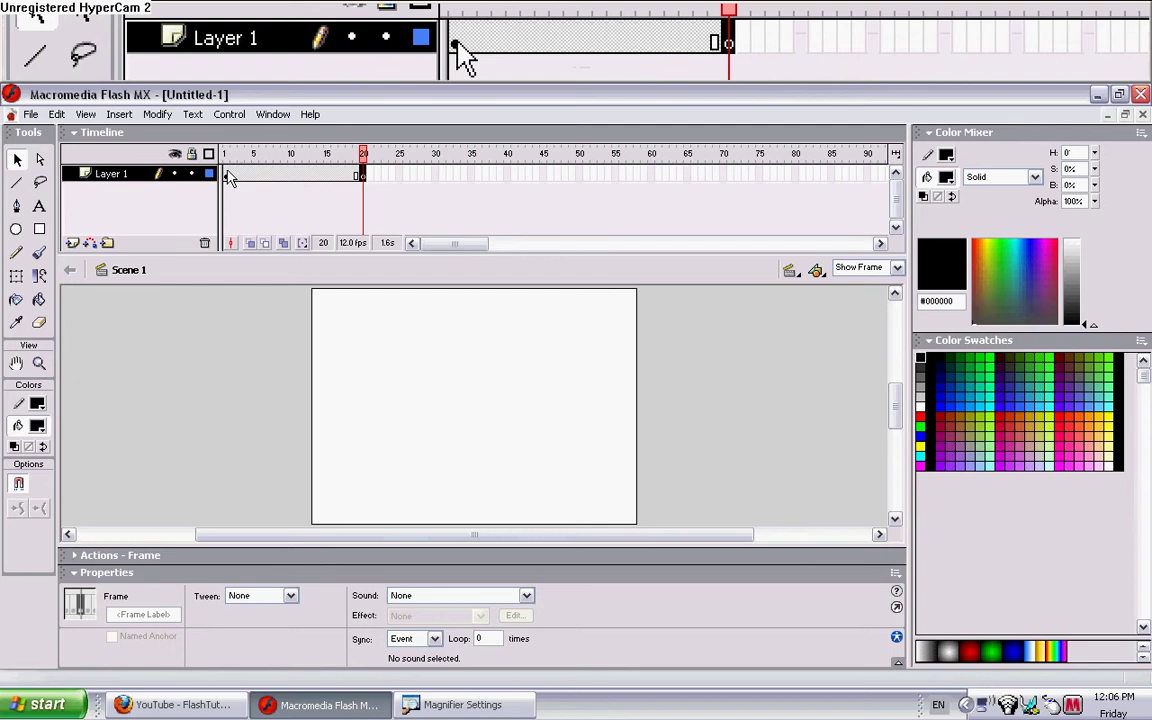
# Centre the 'Flash' text on the frame 1 and frame 20 keyframes
pyautogui.moveTo(475, 345); pyautogui.dragTo(356, 178)
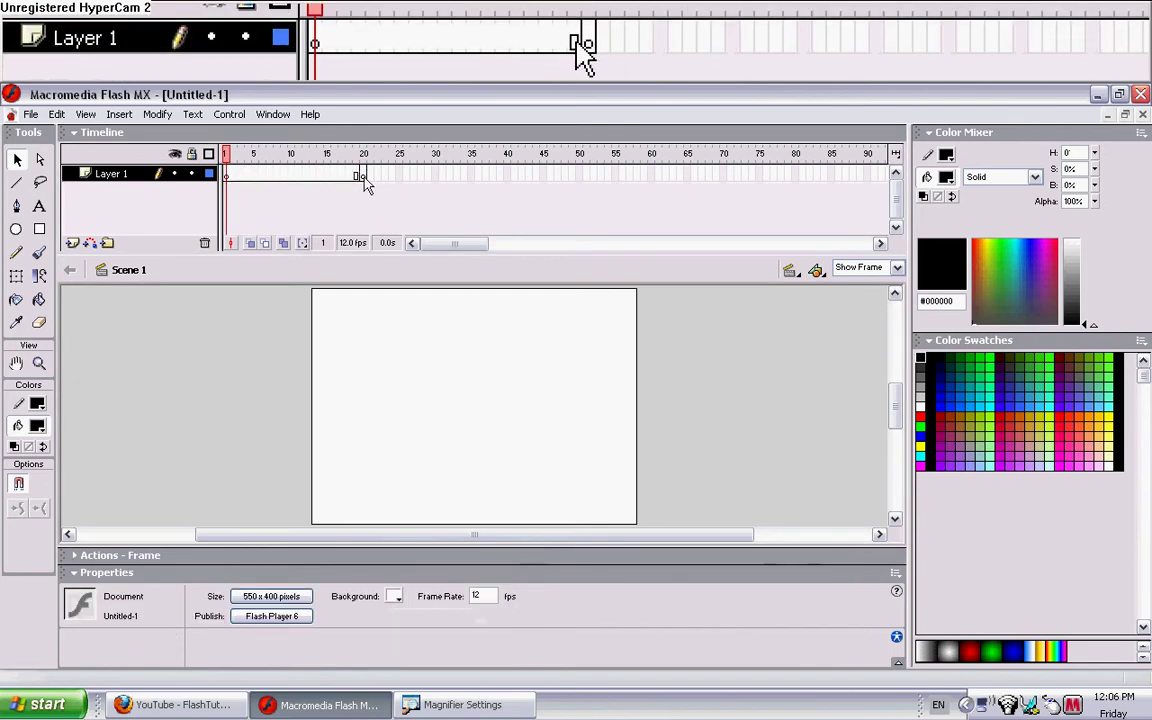
pyautogui.click(362, 175)
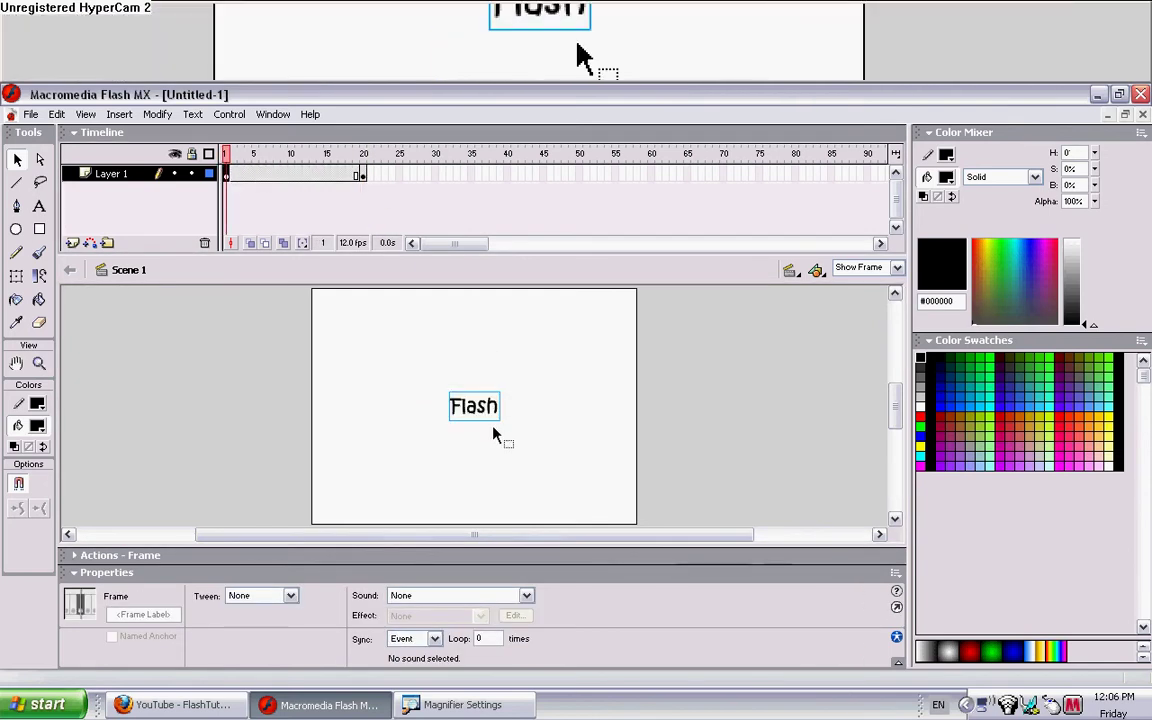
pyautogui.click(362, 176)
pyautogui.click(241, 183)
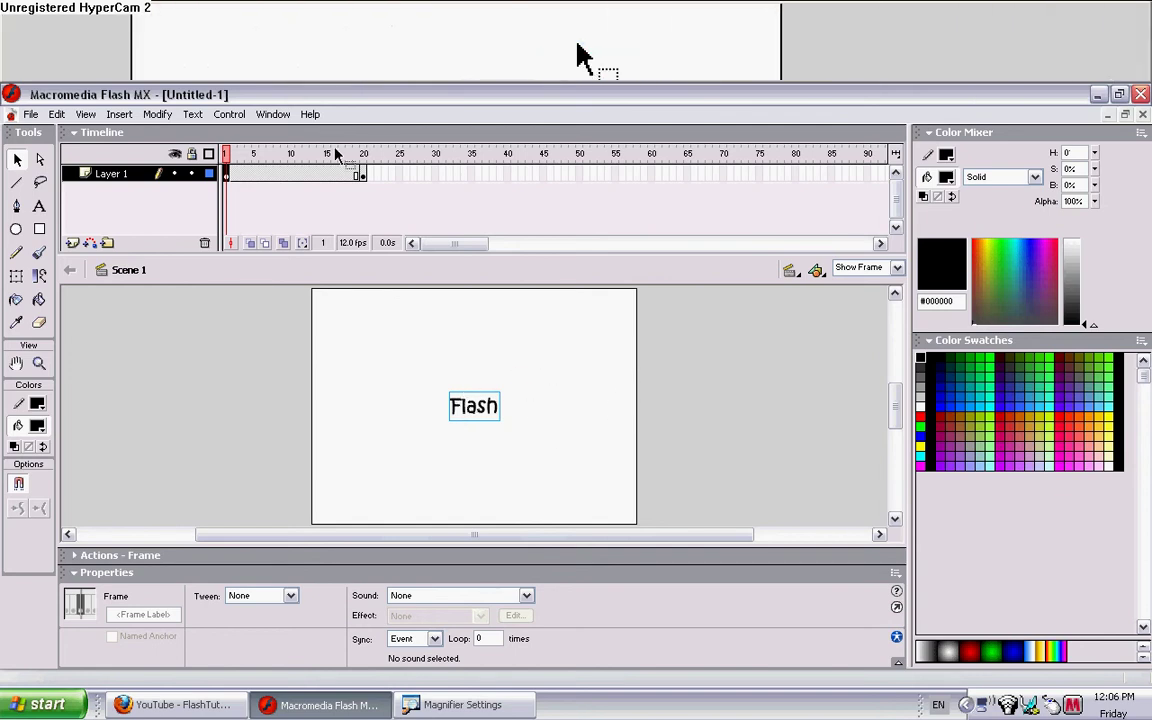
# Set the whole frame 1–20 span to a Shape tween
pyautogui.doubleClick(246, 177)
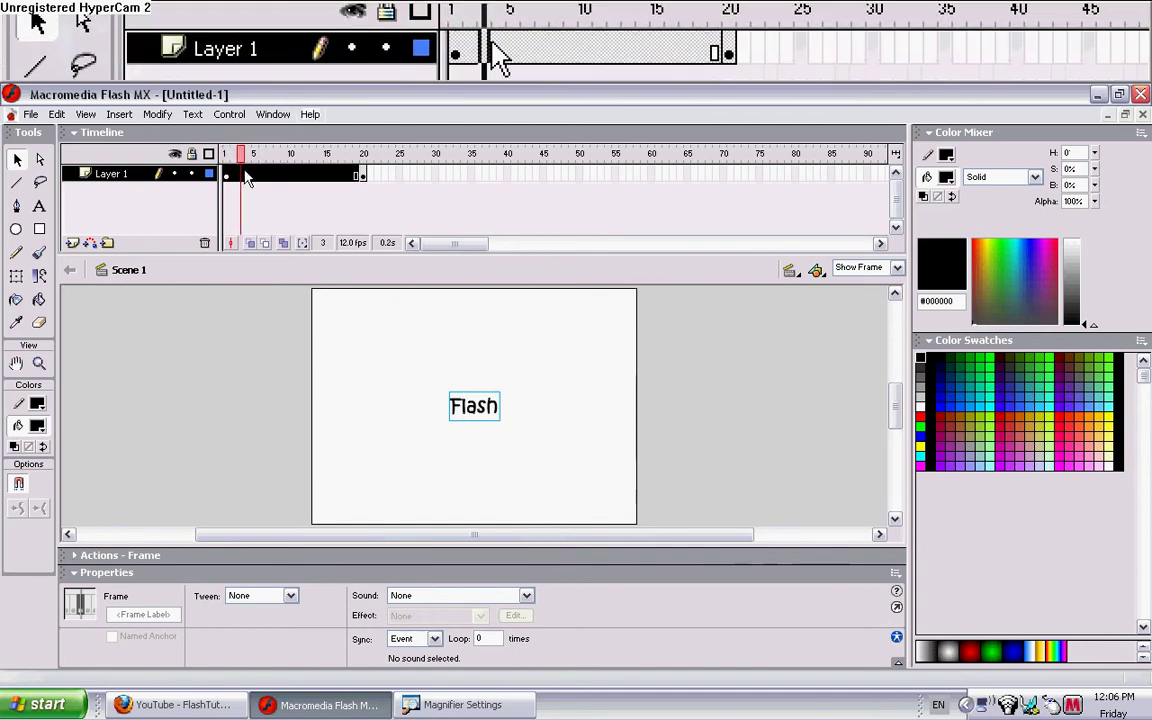
pyautogui.click(278, 596)
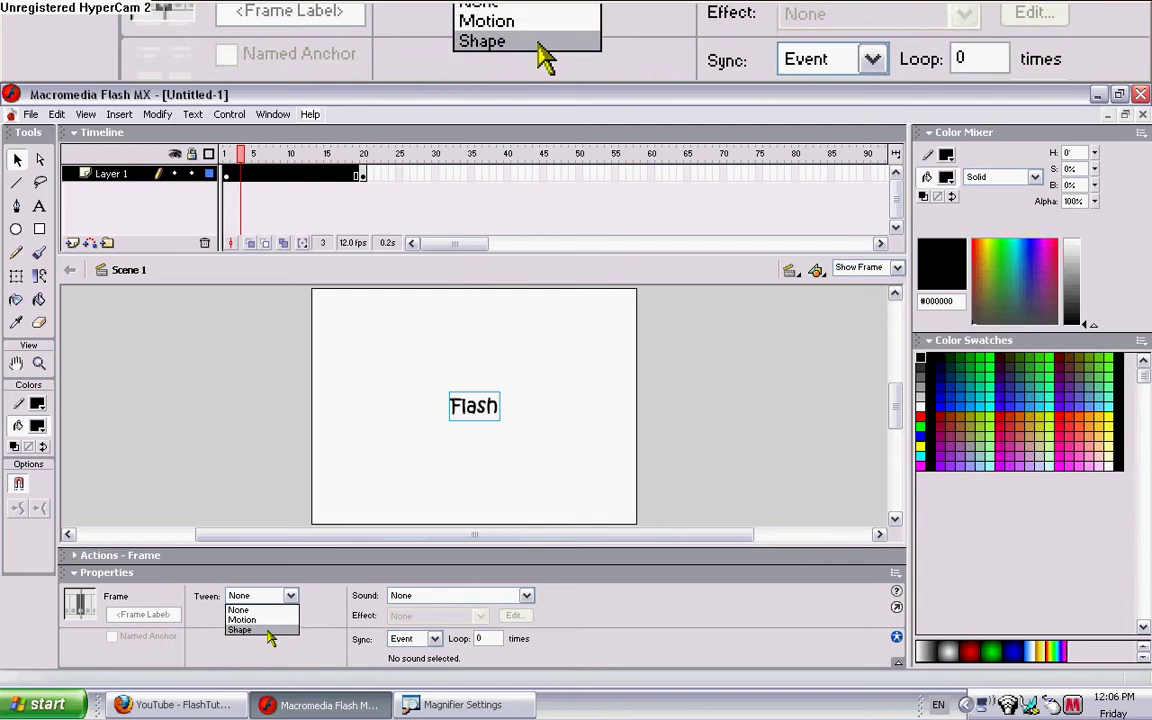
pyautogui.click(270, 631)
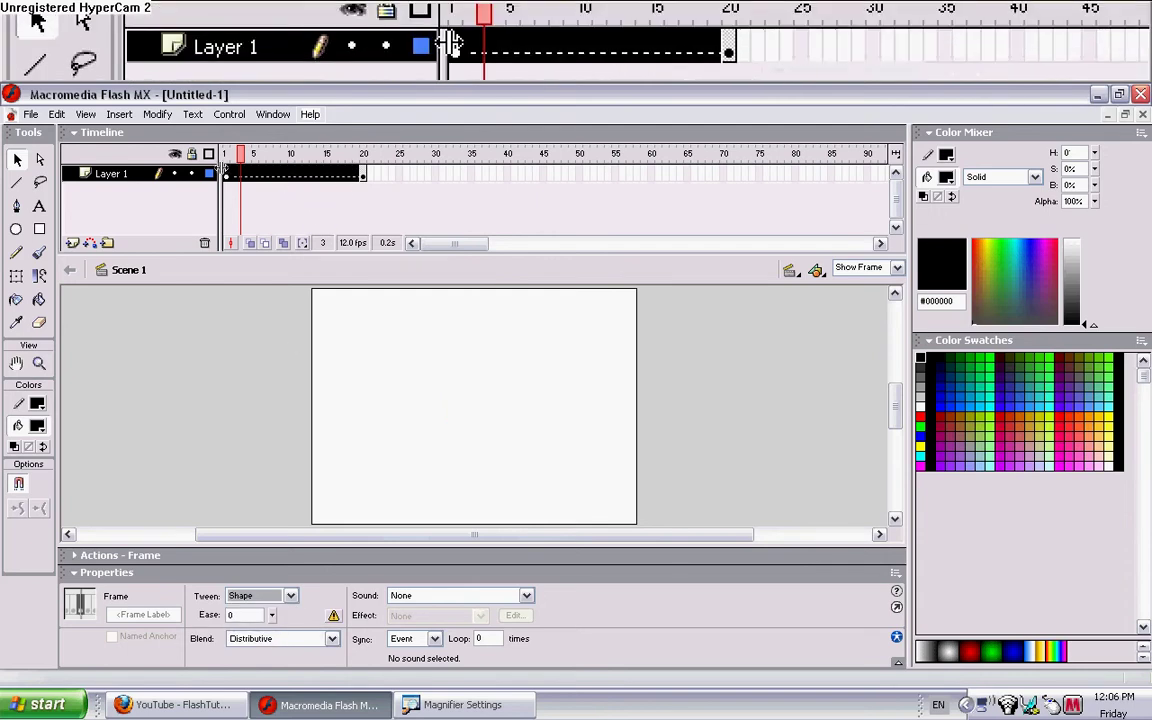
pyautogui.click(228, 176)
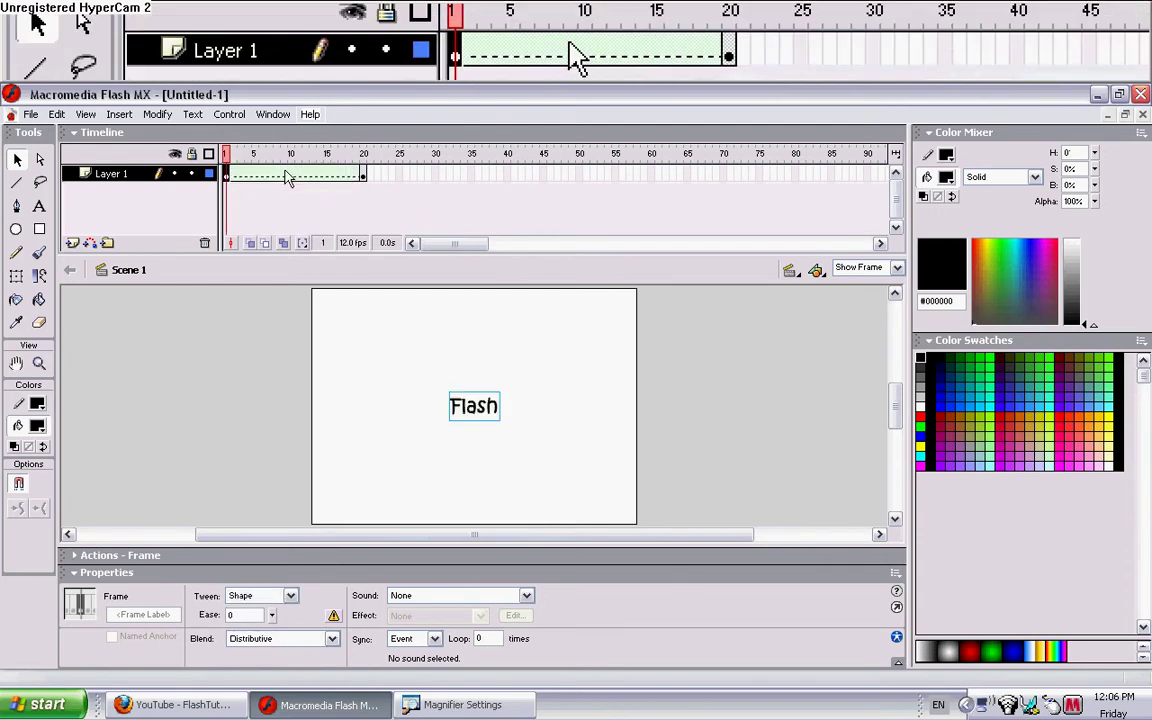
# Scatter the broken-apart letters F, l, a, s, h to different spots on the stage
pyautogui.click(604, 380)
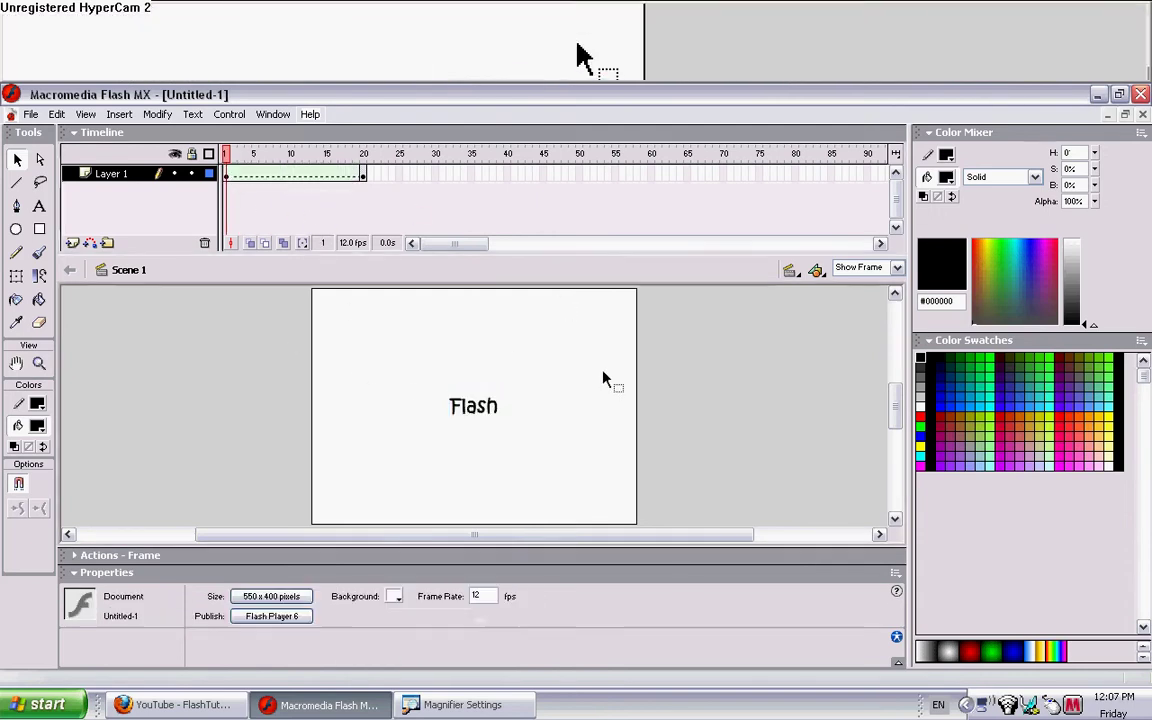
pyautogui.click(493, 405)
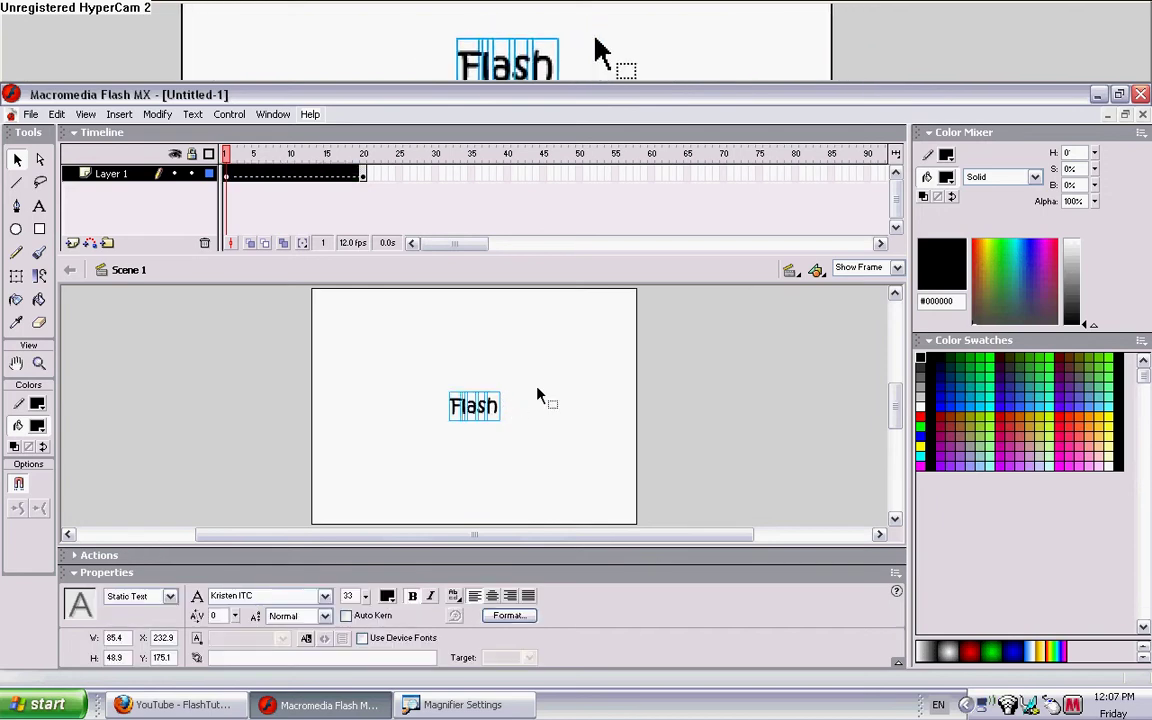
pyautogui.click(591, 406)
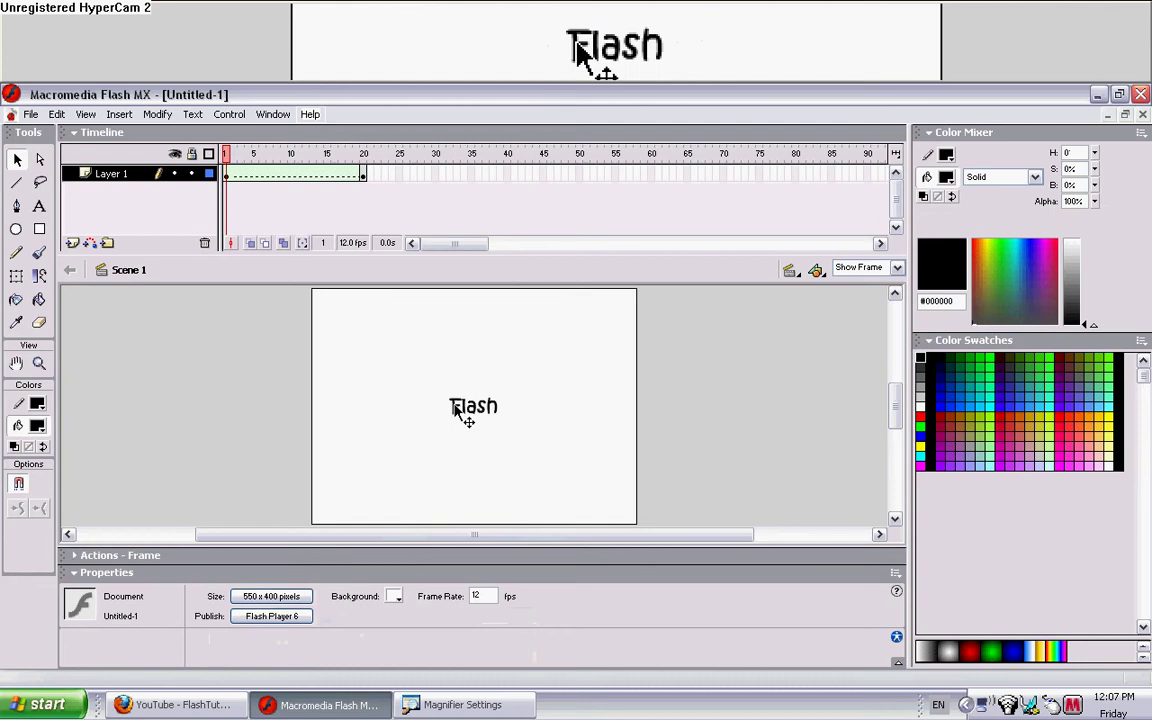
pyautogui.moveTo(455, 410); pyautogui.dragTo(353, 334)
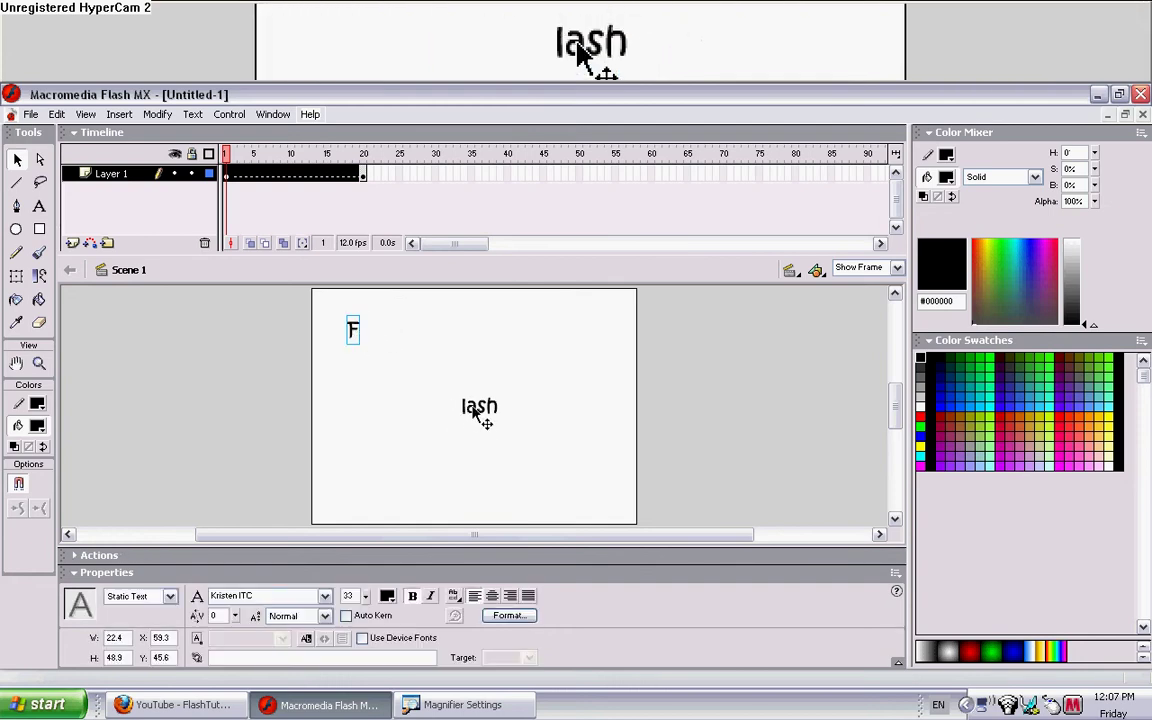
pyautogui.moveTo(474, 410); pyautogui.dragTo(380, 441)
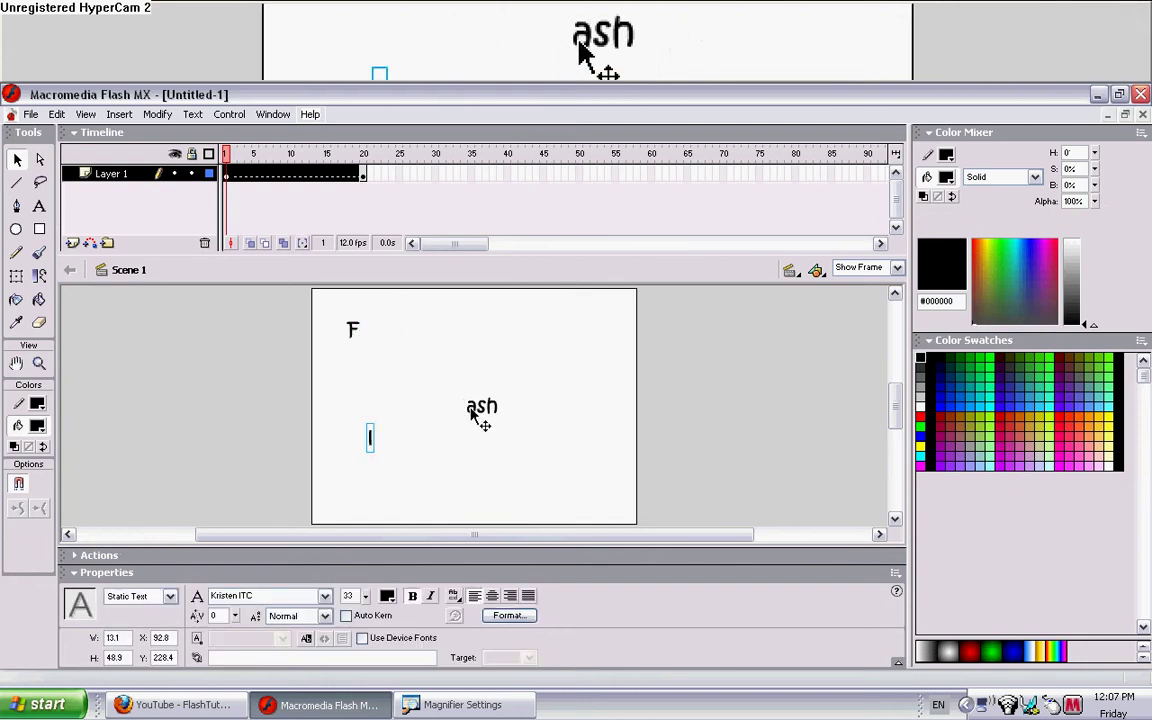
pyautogui.moveTo(474, 415); pyautogui.dragTo(490, 472)
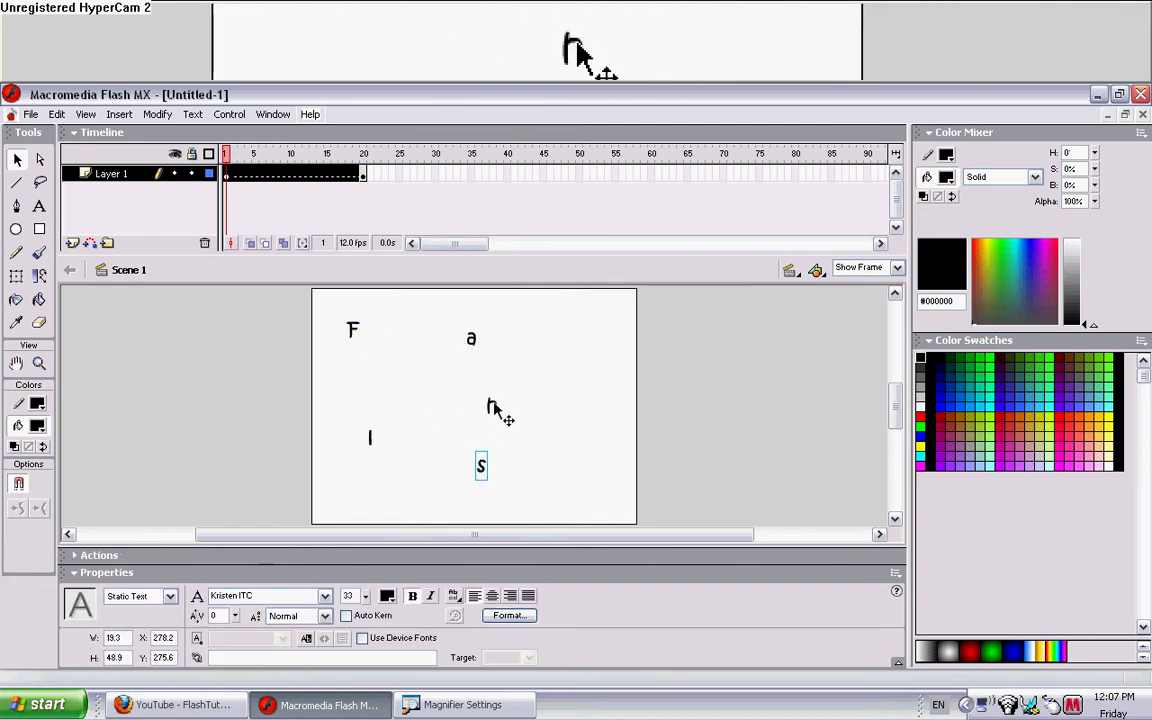
pyautogui.moveTo(493, 412); pyautogui.dragTo(533, 425)
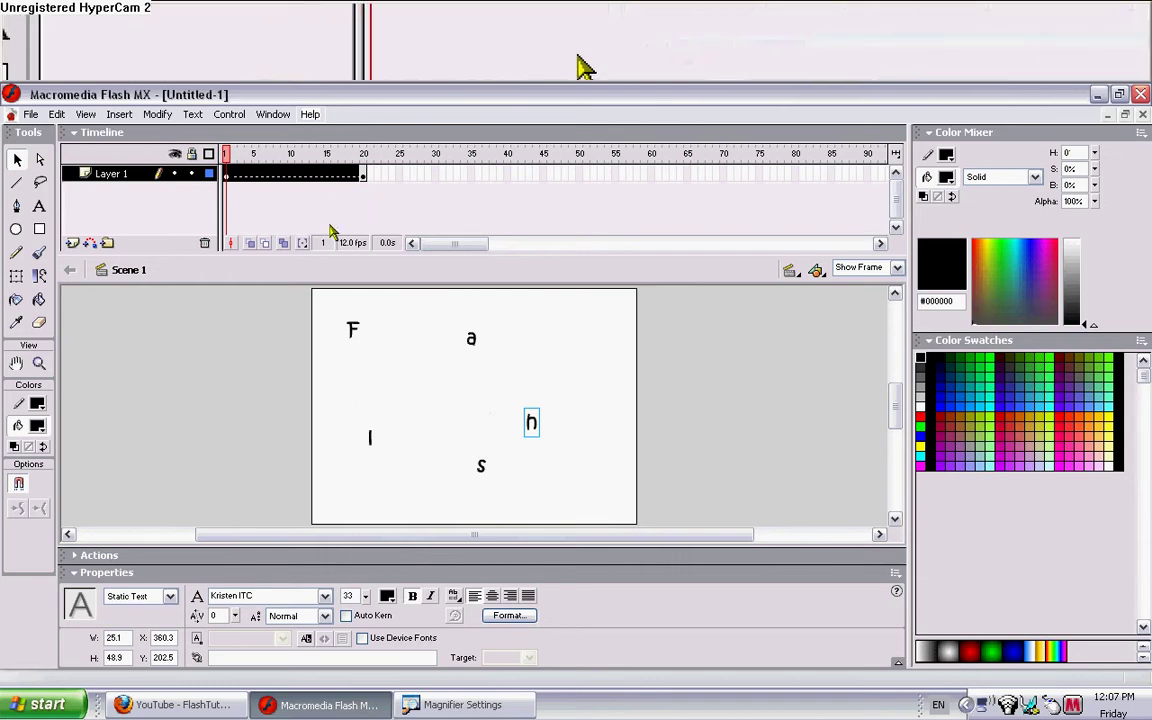
pyautogui.moveTo(303, 291); pyautogui.dragTo(653, 528)
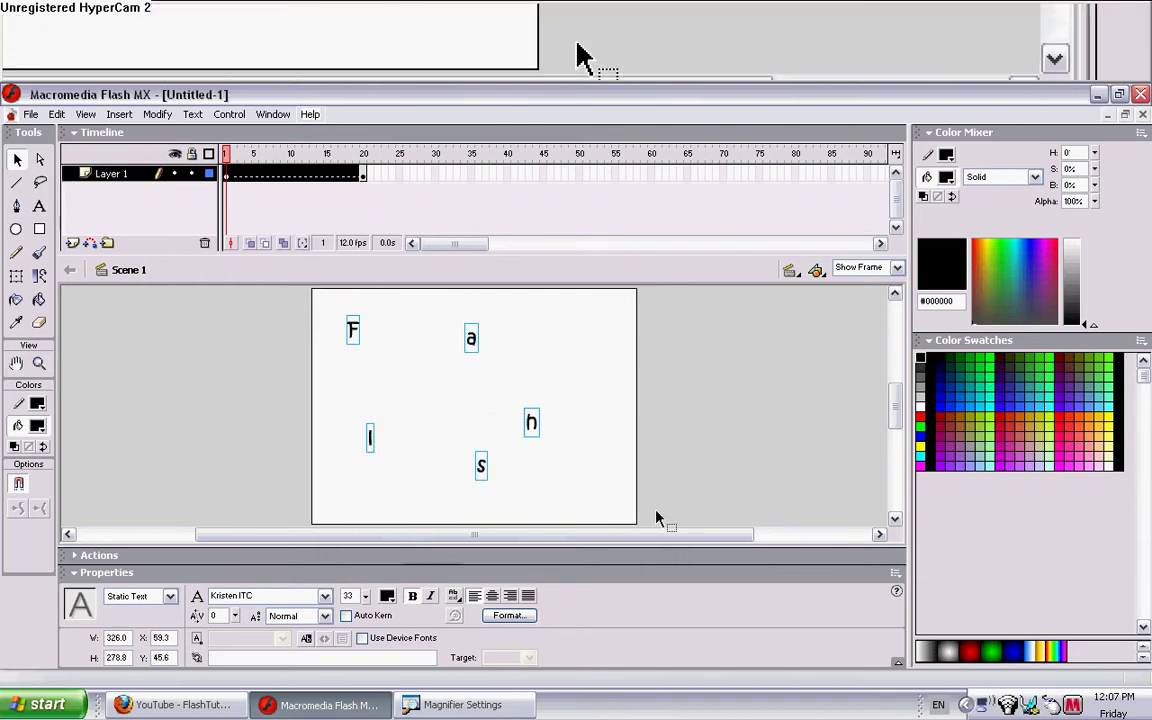
pyautogui.hotkey('ctrl', 'b')
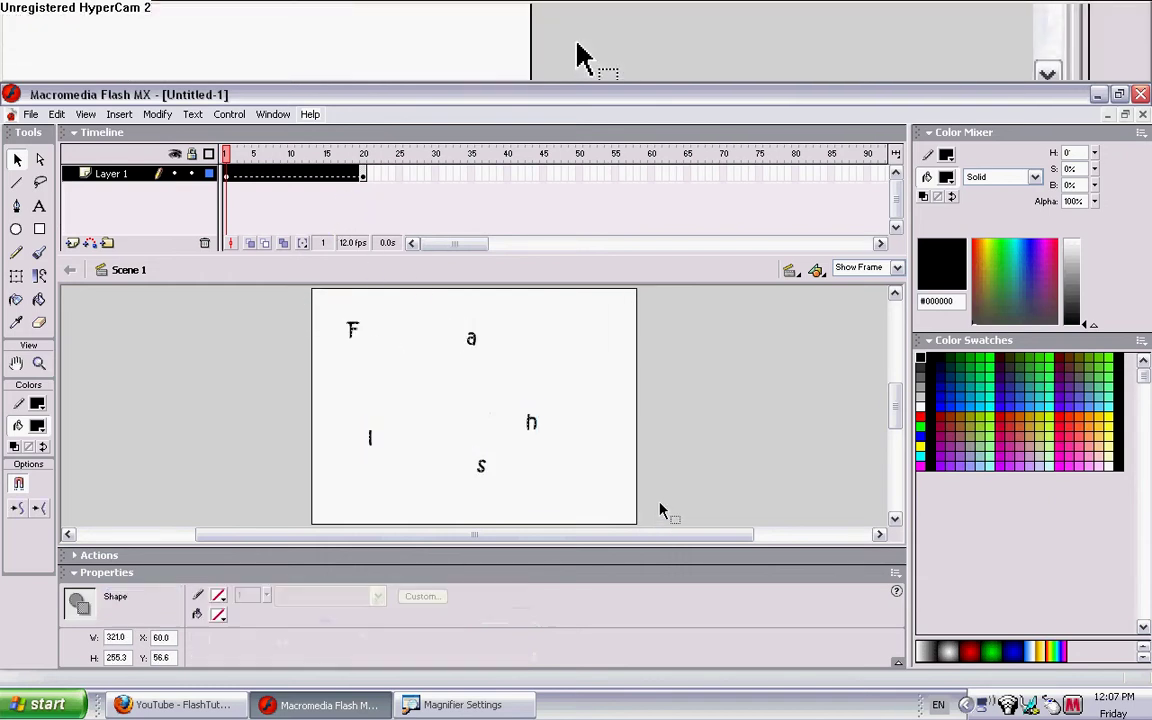
pyautogui.click(643, 385)
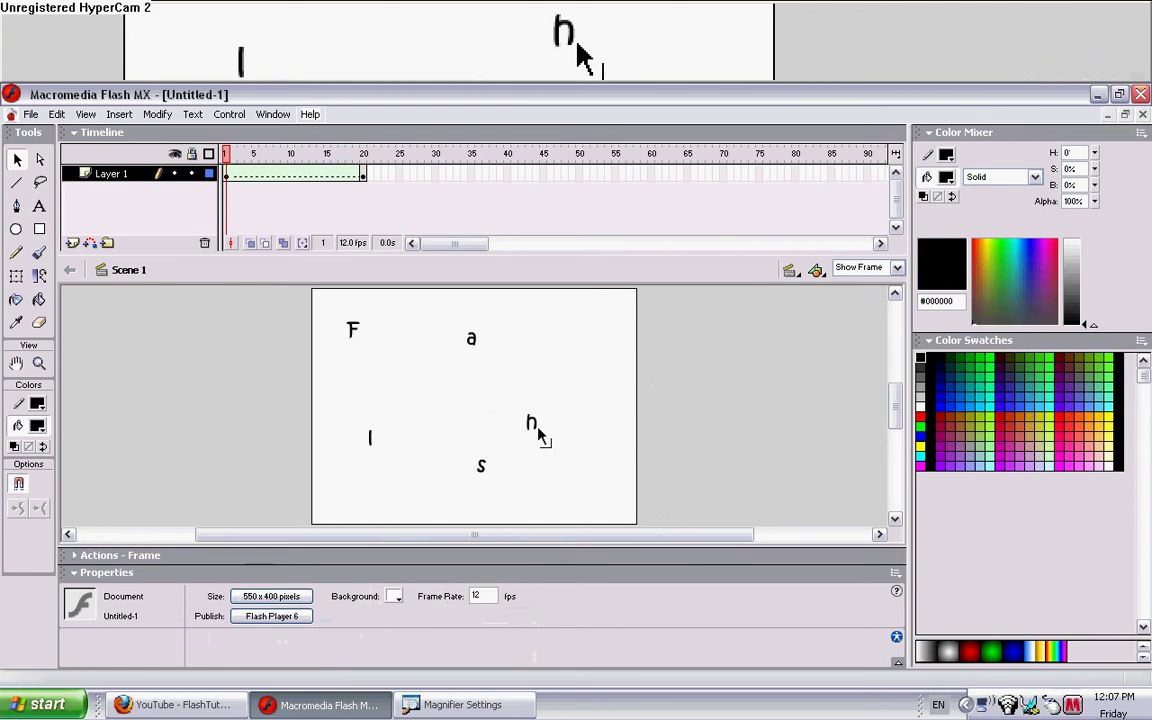
pyautogui.moveTo(575, 430); pyautogui.dragTo(576, 430)
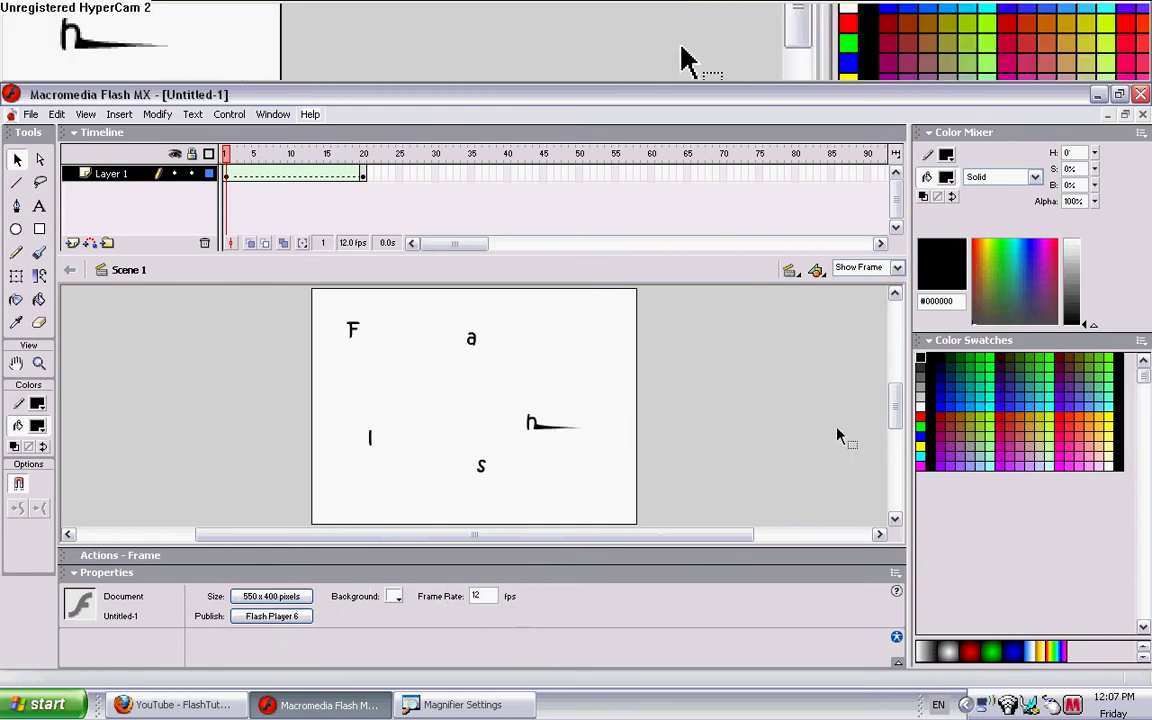
pyautogui.hotkey('ctrl', 'z')
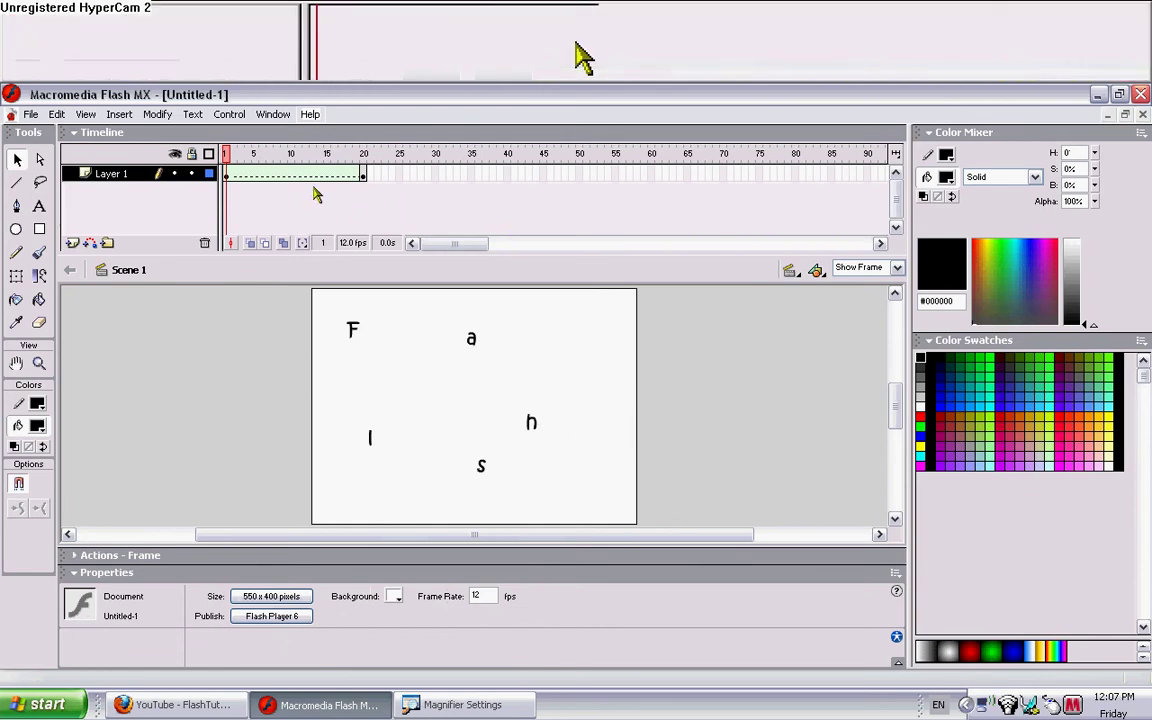
pyautogui.moveTo(277, 176); pyautogui.dragTo(357, 185)
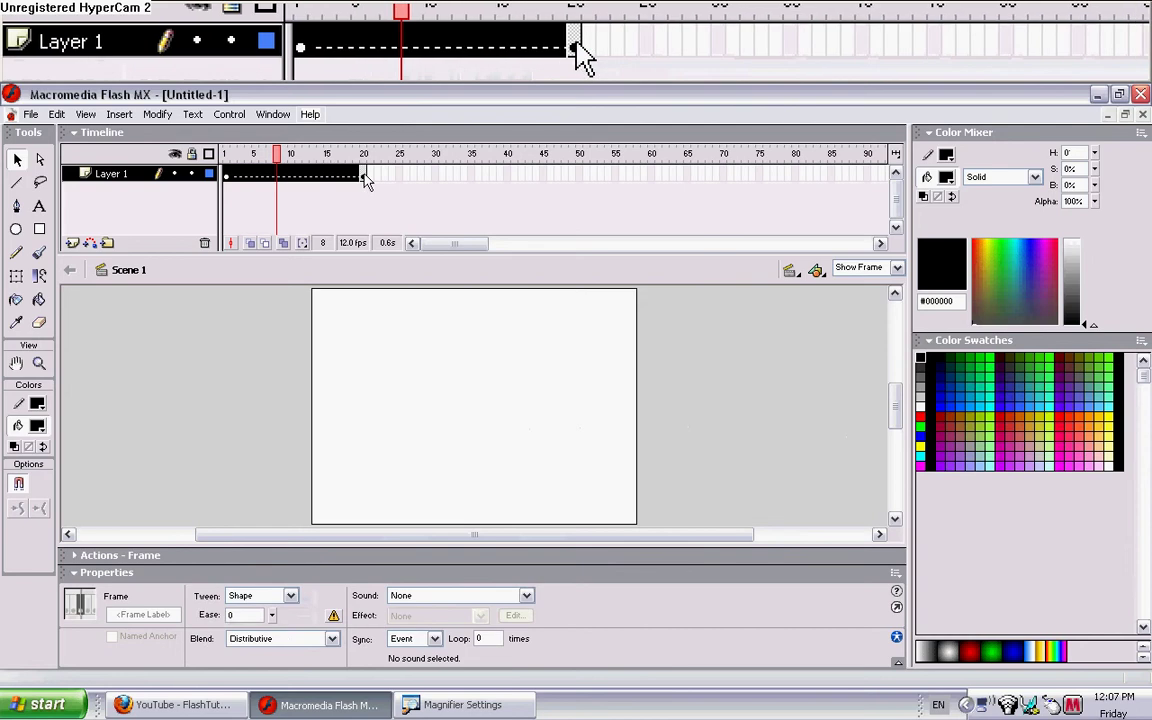
pyautogui.click(362, 175)
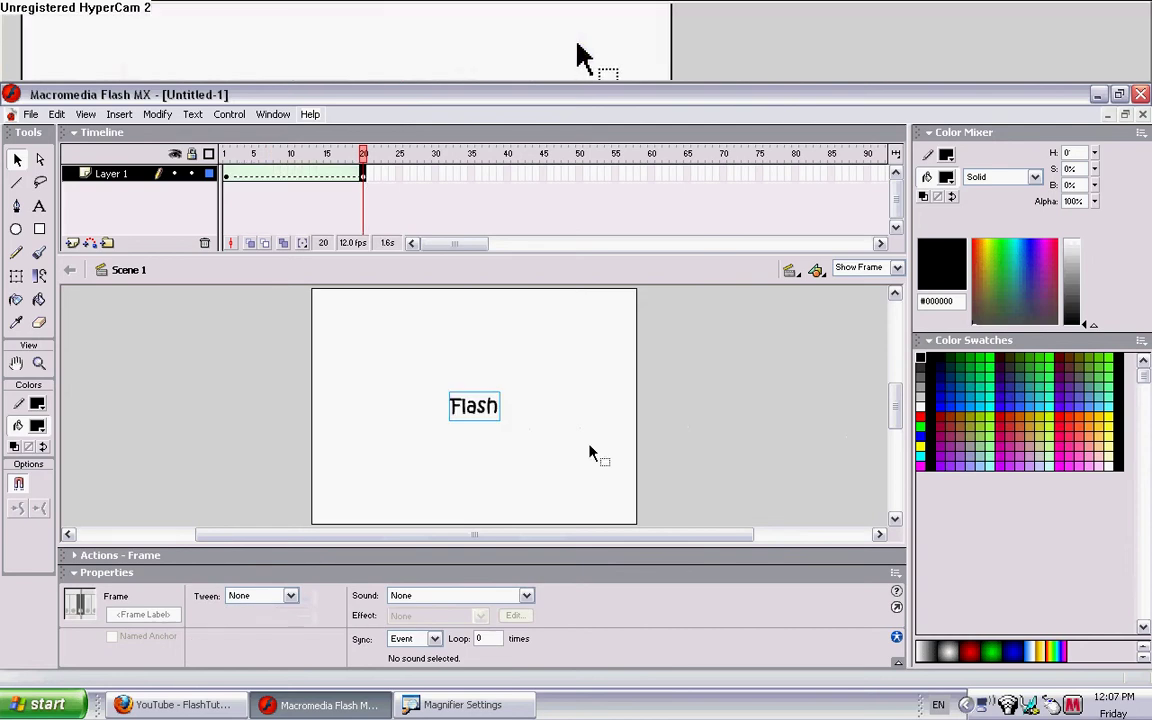
pyautogui.click(589, 453)
pyautogui.click(390, 210)
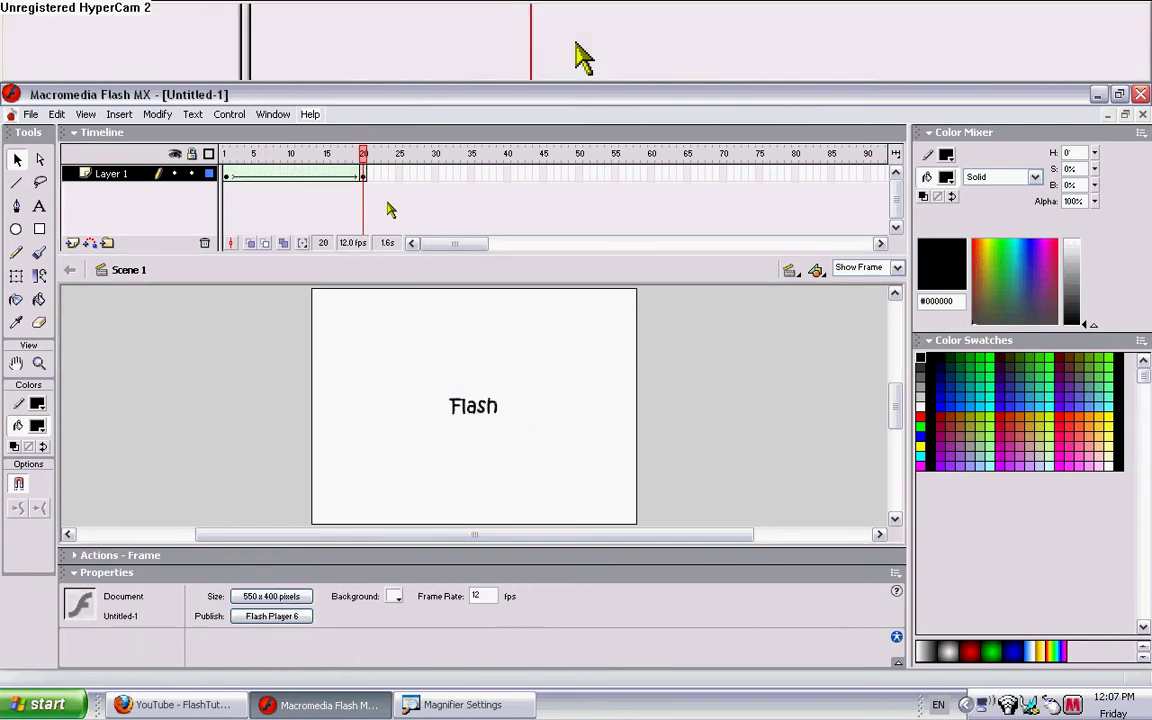
pyautogui.press('Return')
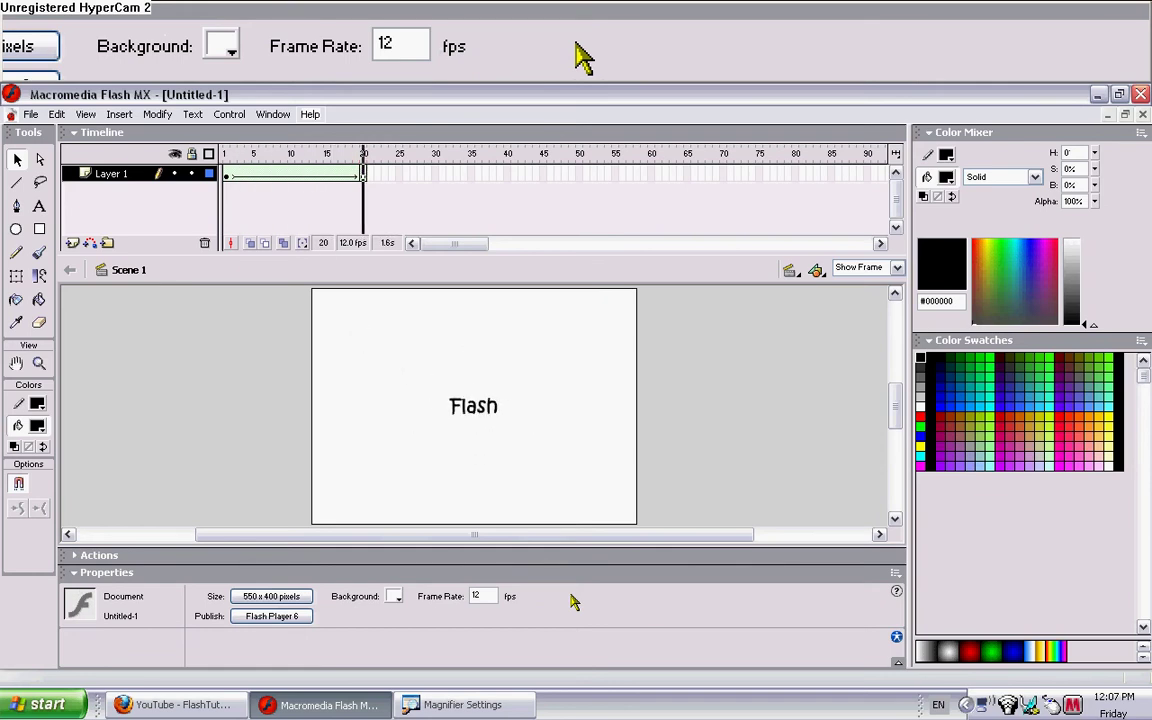
pyautogui.press('Return')
# On the frame-9 keyframe, rotate all scattered letters roughly half a turn with Free Transform
pyautogui.click(287, 176)
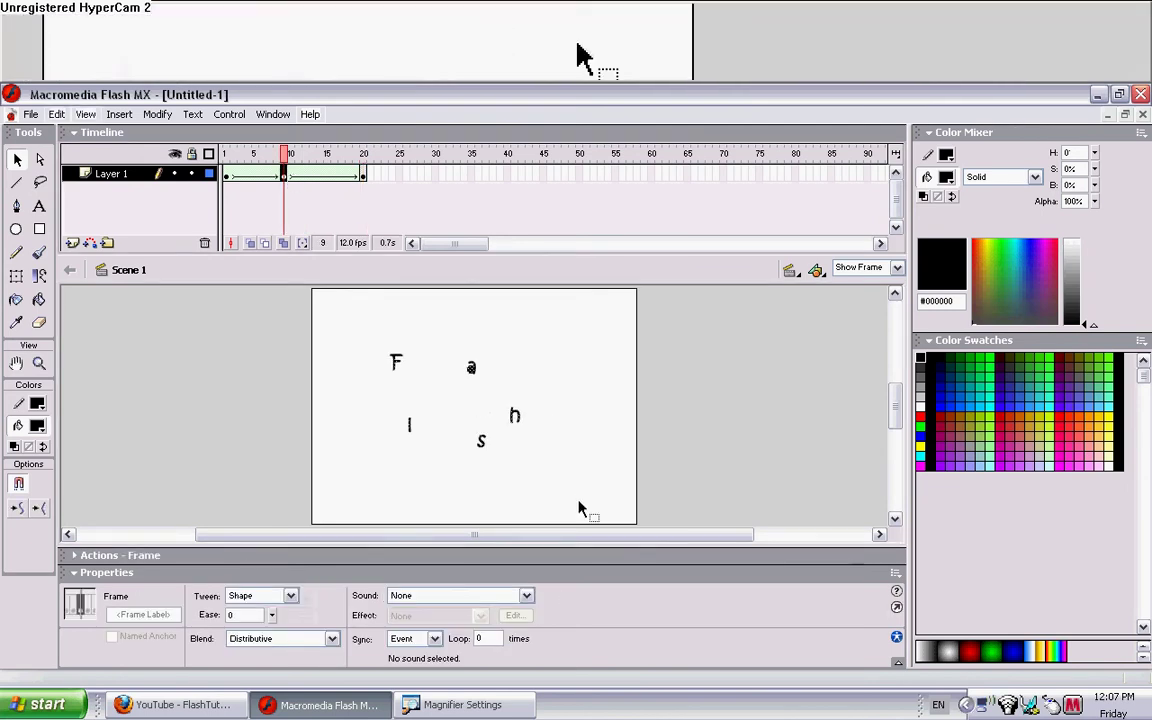
pyautogui.moveTo(579, 509); pyautogui.dragTo(594, 535)
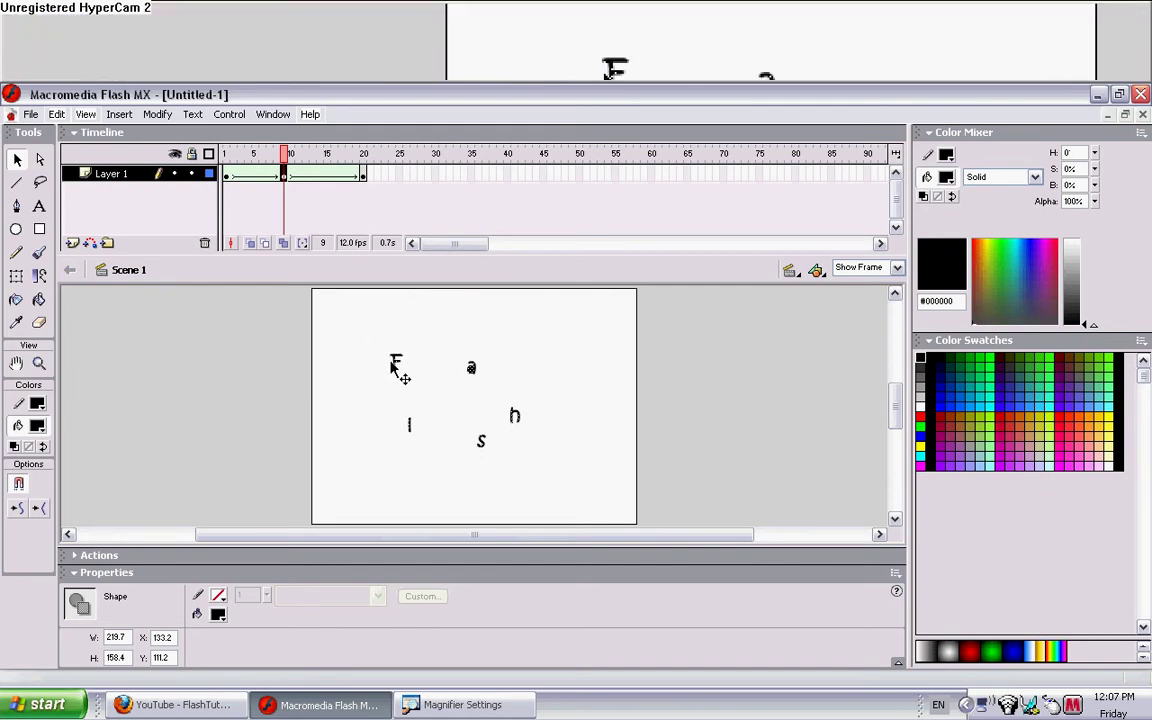
pyautogui.click(16, 276)
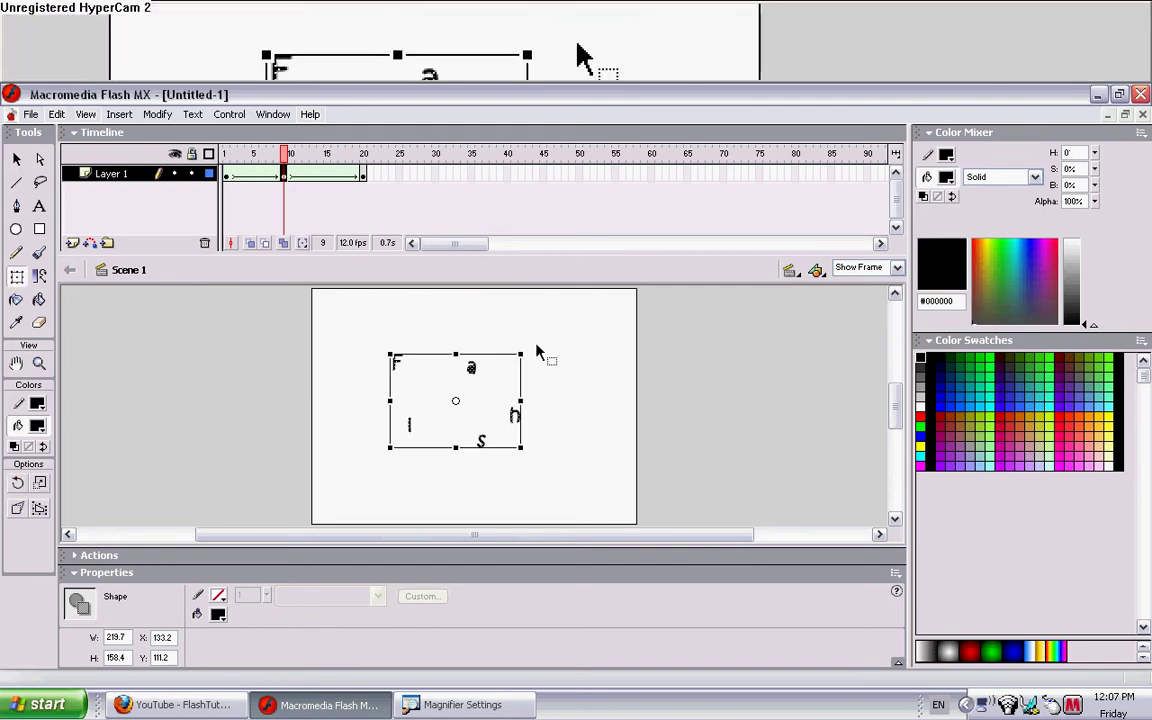
pyautogui.moveTo(530, 339); pyautogui.dragTo(231, 391)
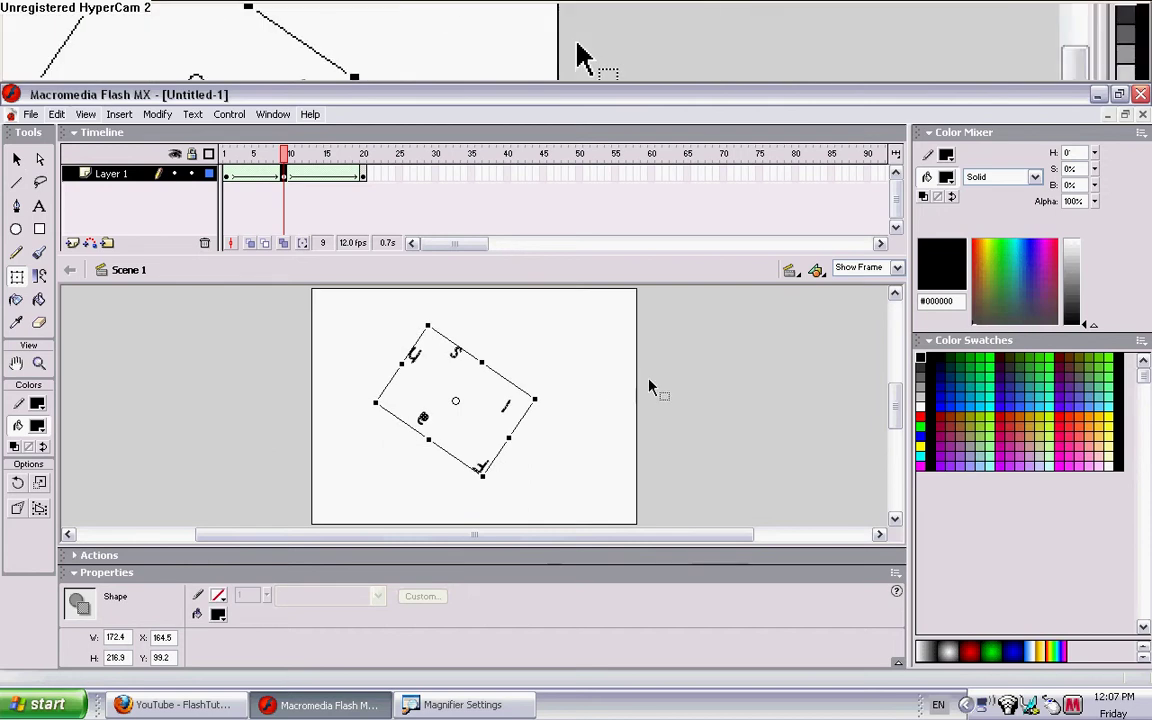
pyautogui.click(650, 387)
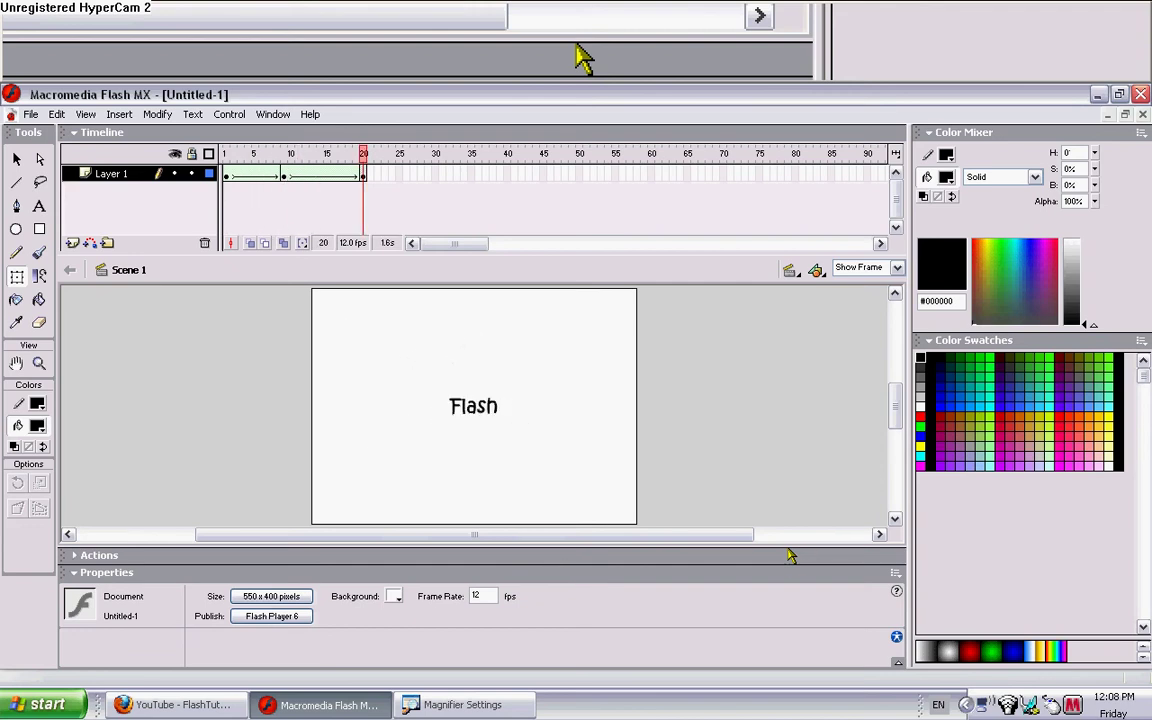
# Stop playback and undo the letter rotation at the frame 9 keyframe
pyautogui.click(284, 174)
pyautogui.click(668, 331)
pyautogui.hotkey('ctrl', 'a')
pyautogui.press('q')
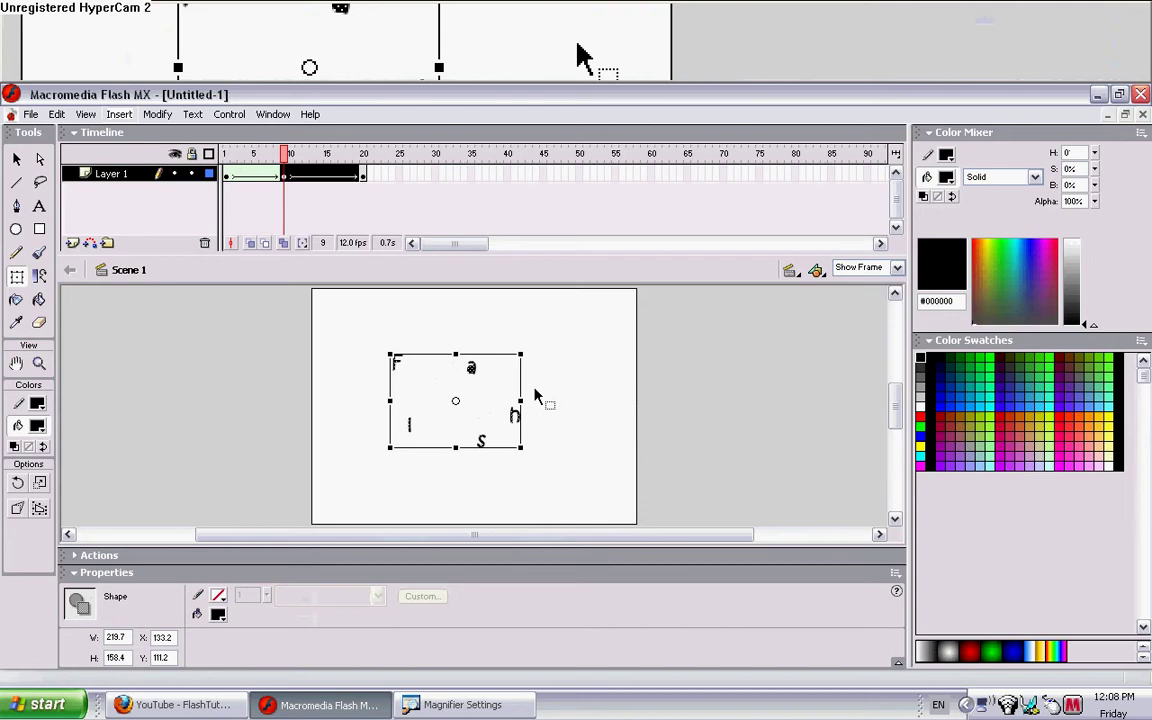
# Colour the frame 9 letters red and play the animation to preview
pyautogui.click(920, 418)
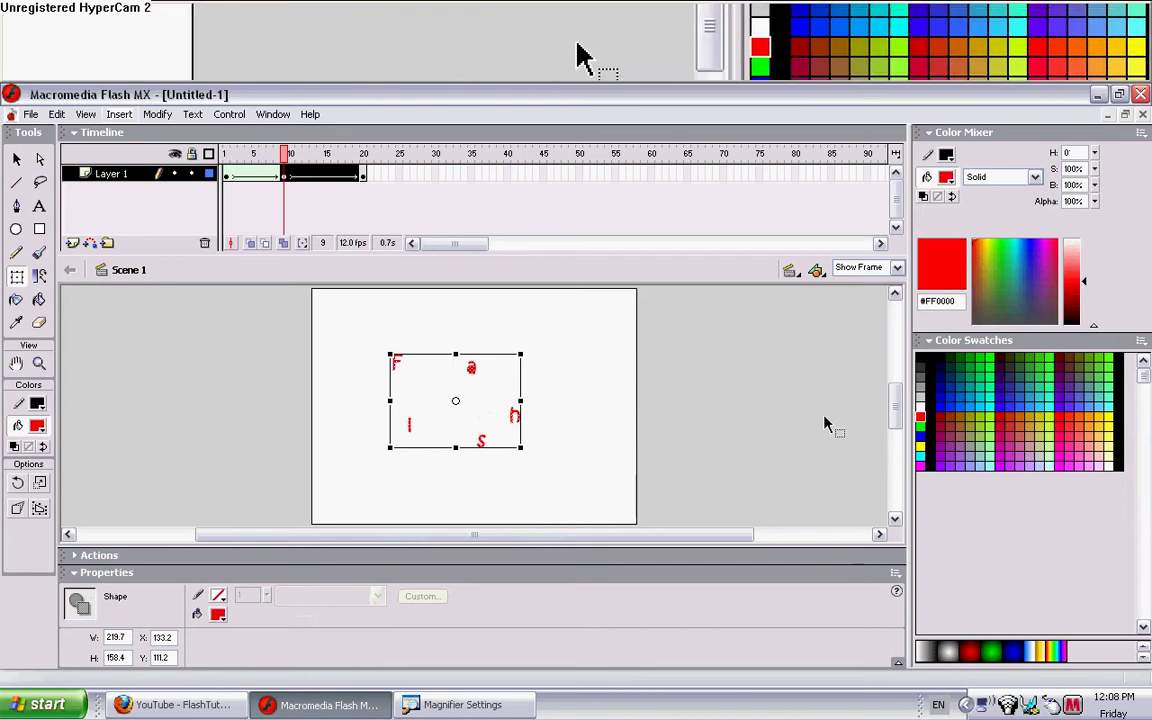
pyautogui.click(790, 428)
pyautogui.press('Return')
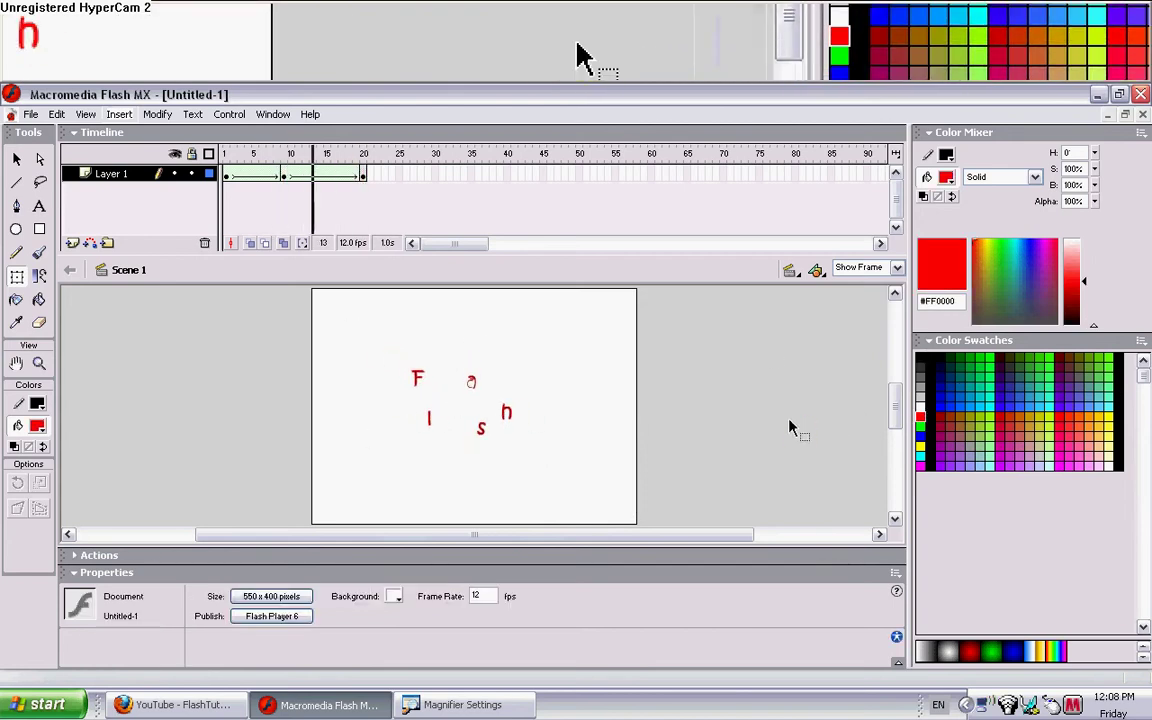
# Add keyframes at frames 4 and 14 with blue and yellow letters
pyautogui.click(251, 175)
pyautogui.press('q')
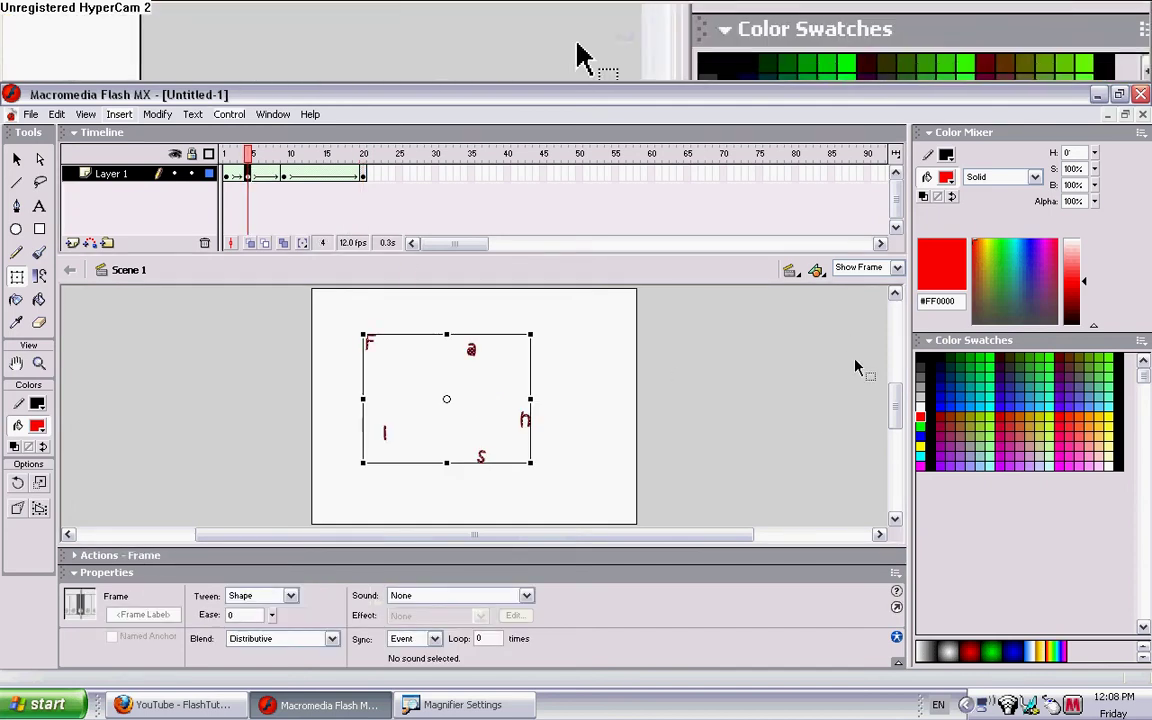
pyautogui.click(959, 386)
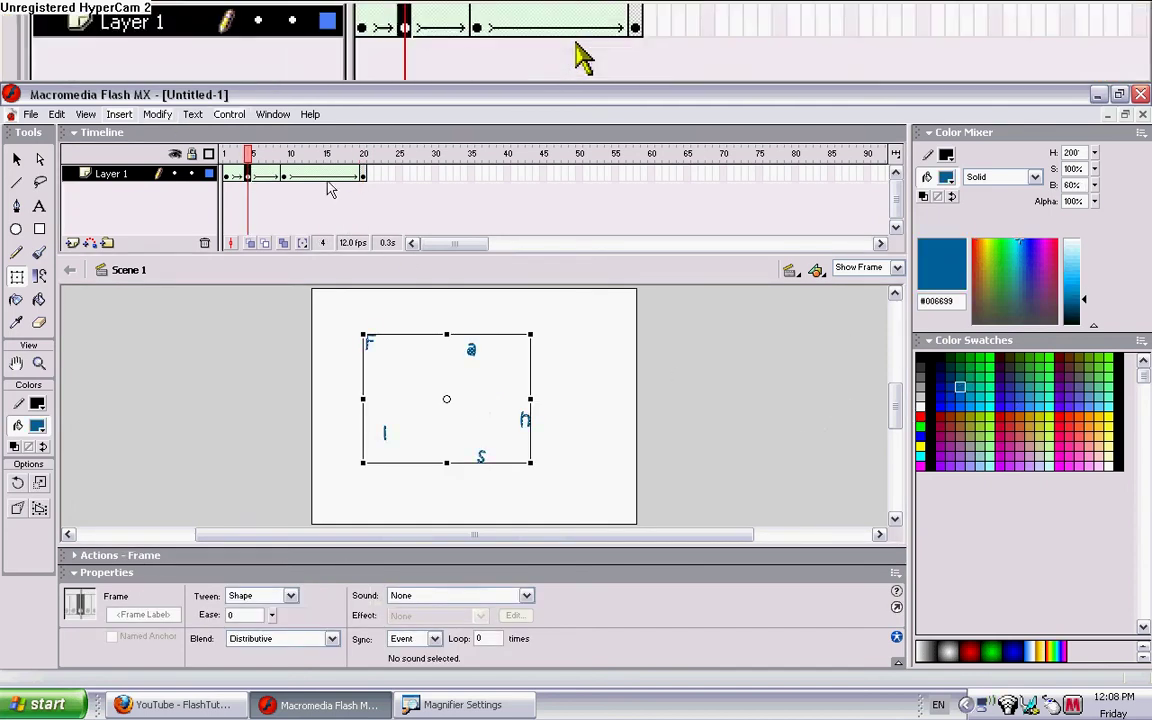
pyautogui.click(321, 175)
pyautogui.press('F6')
pyautogui.click(1040, 417)
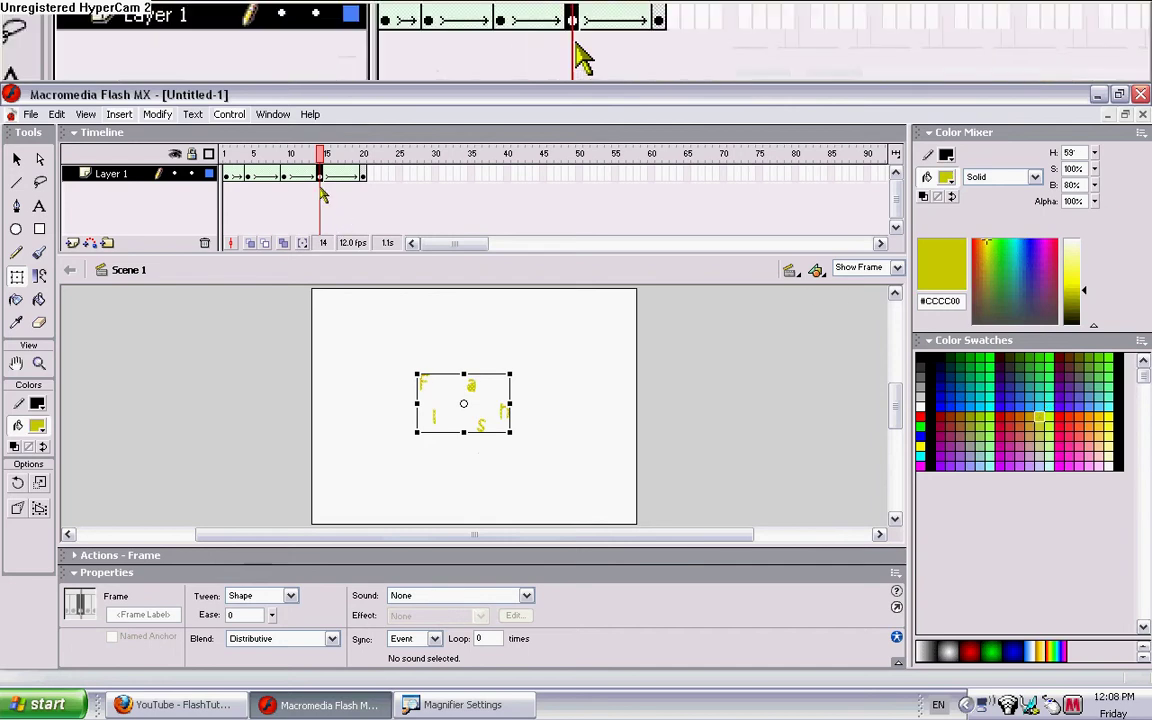
# Add keyframes at frames 12 and 17 with green and teal letters
pyautogui.click(305, 175)
pyautogui.press('F6')
pyautogui.click(1029, 358)
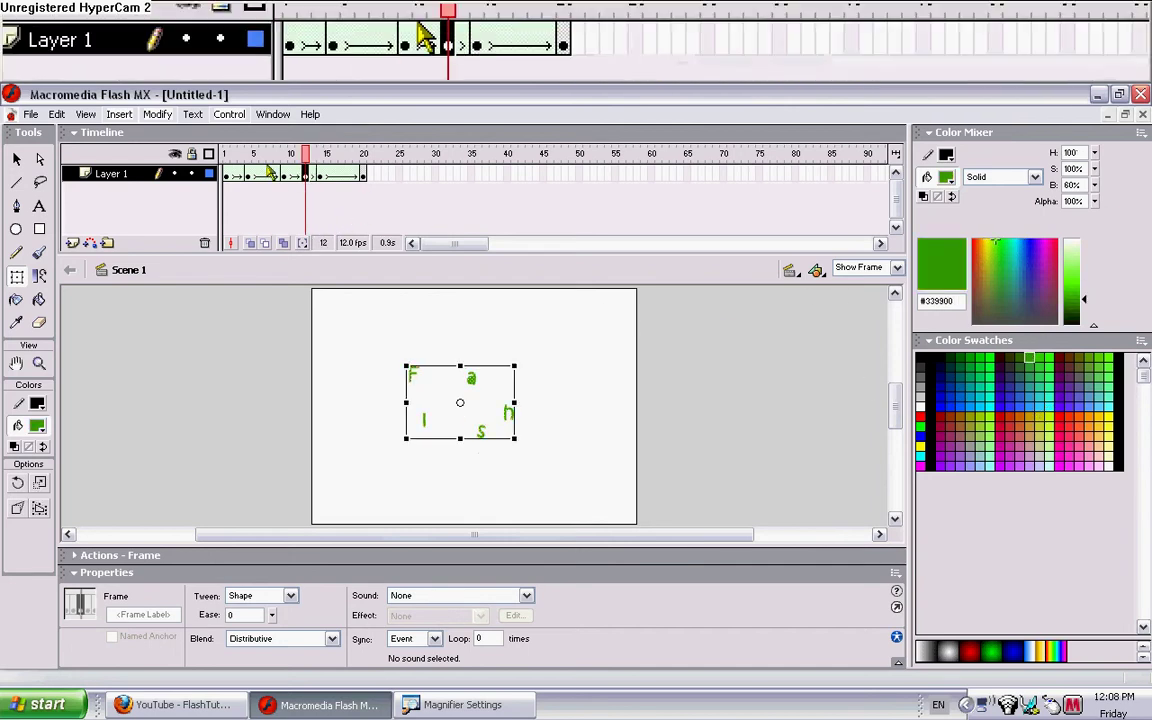
pyautogui.click(344, 177)
pyautogui.press('F6')
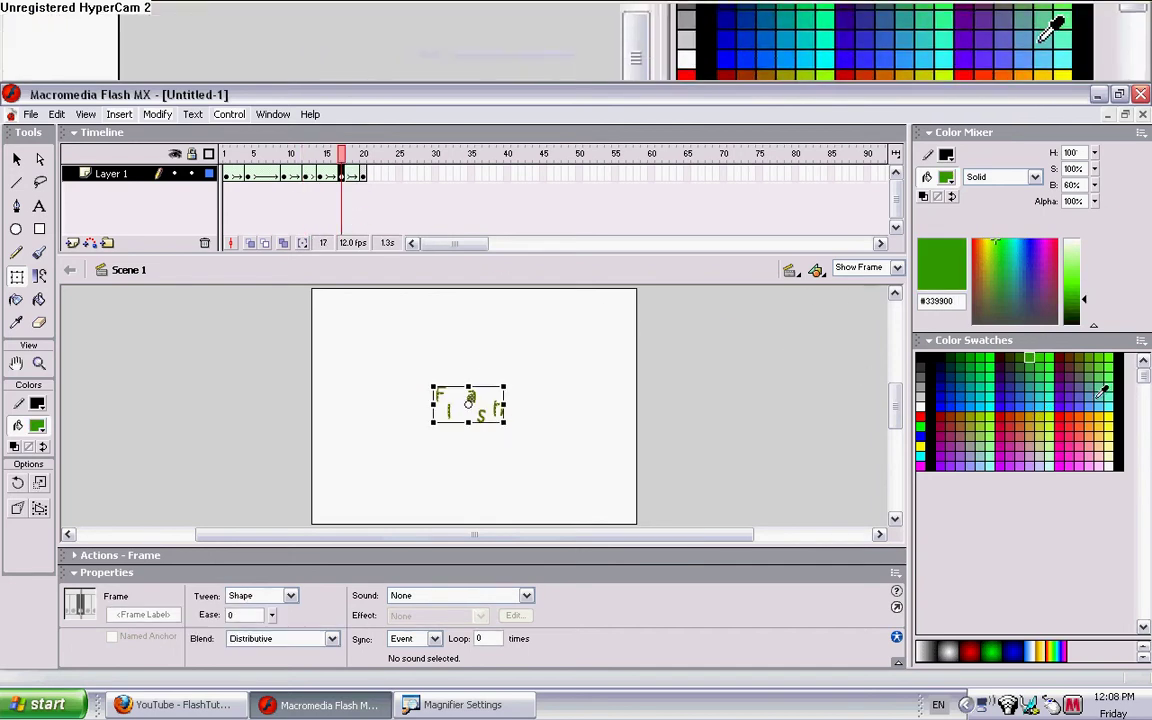
pyautogui.click(1089, 386)
pyautogui.click(728, 456)
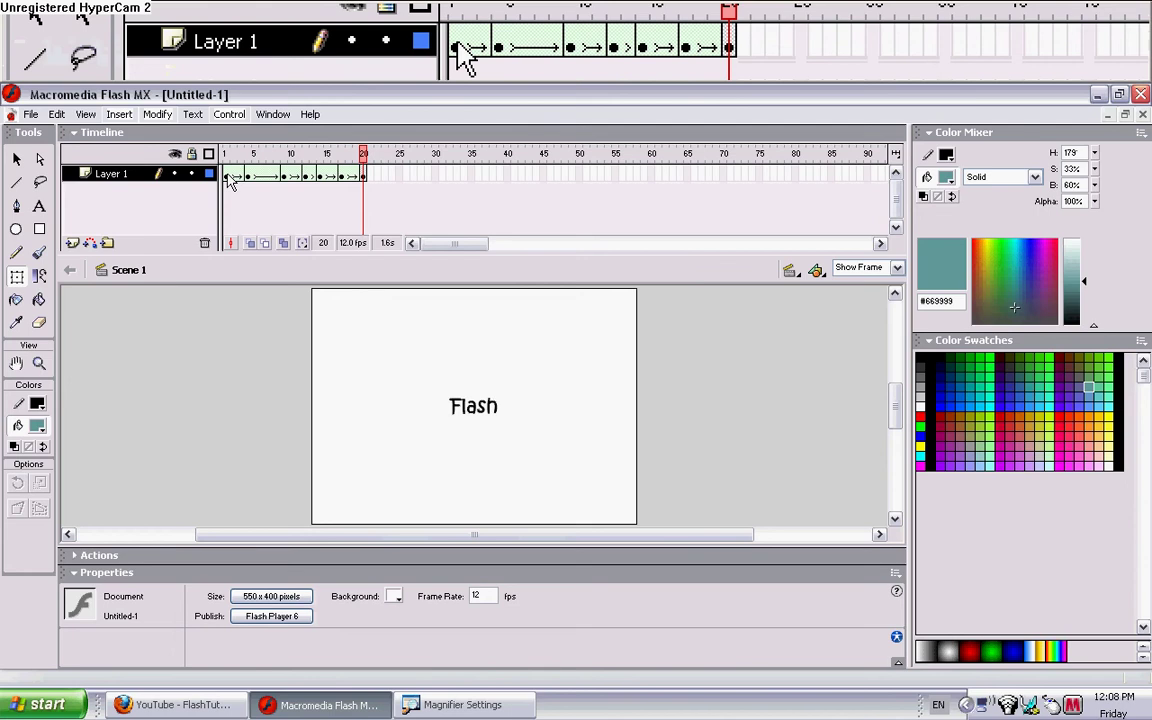
pyautogui.click(228, 178)
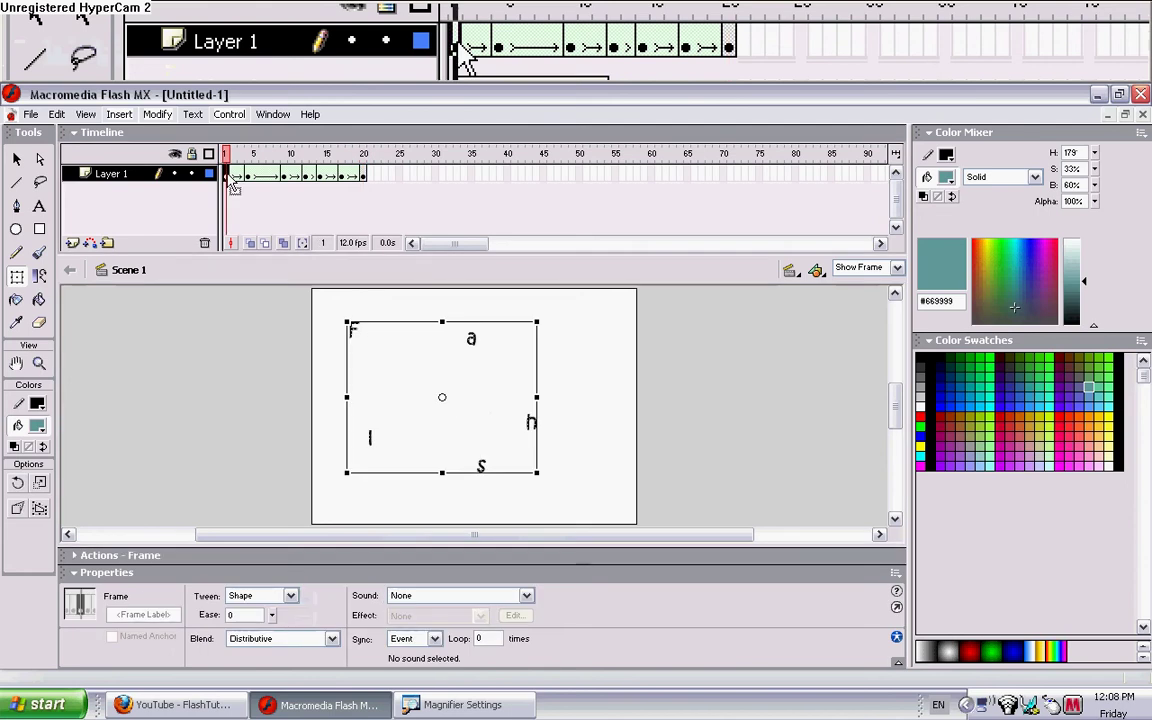
pyautogui.click(363, 178)
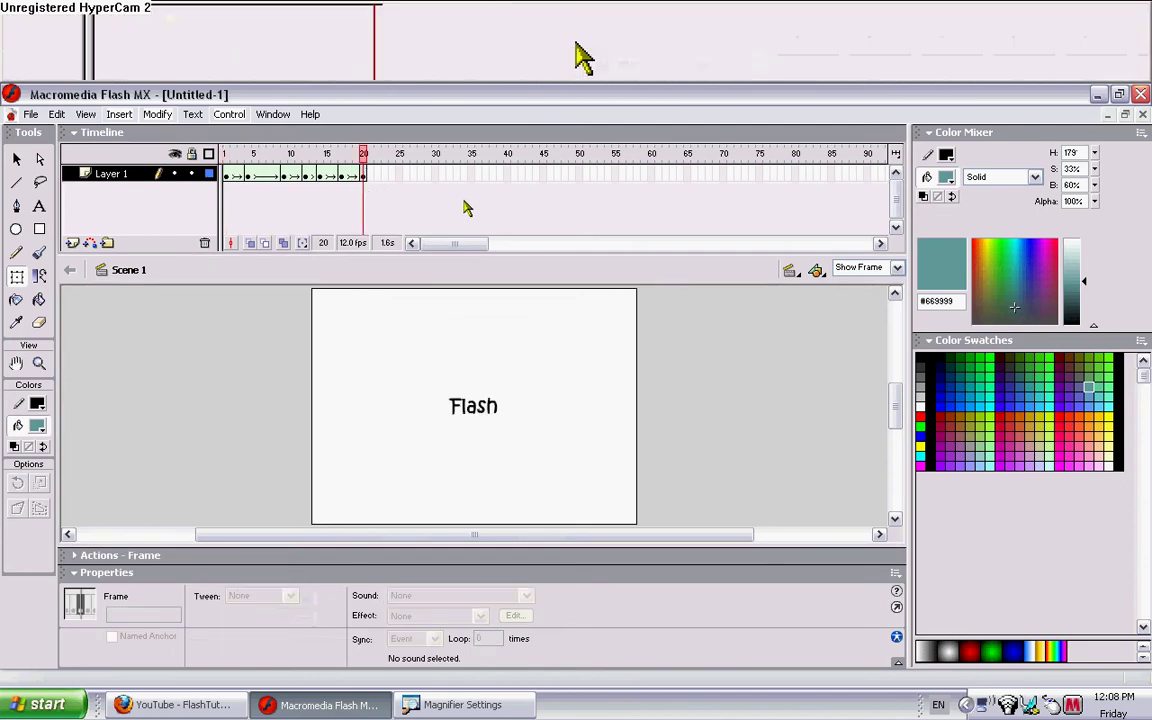
pyautogui.click(229, 177)
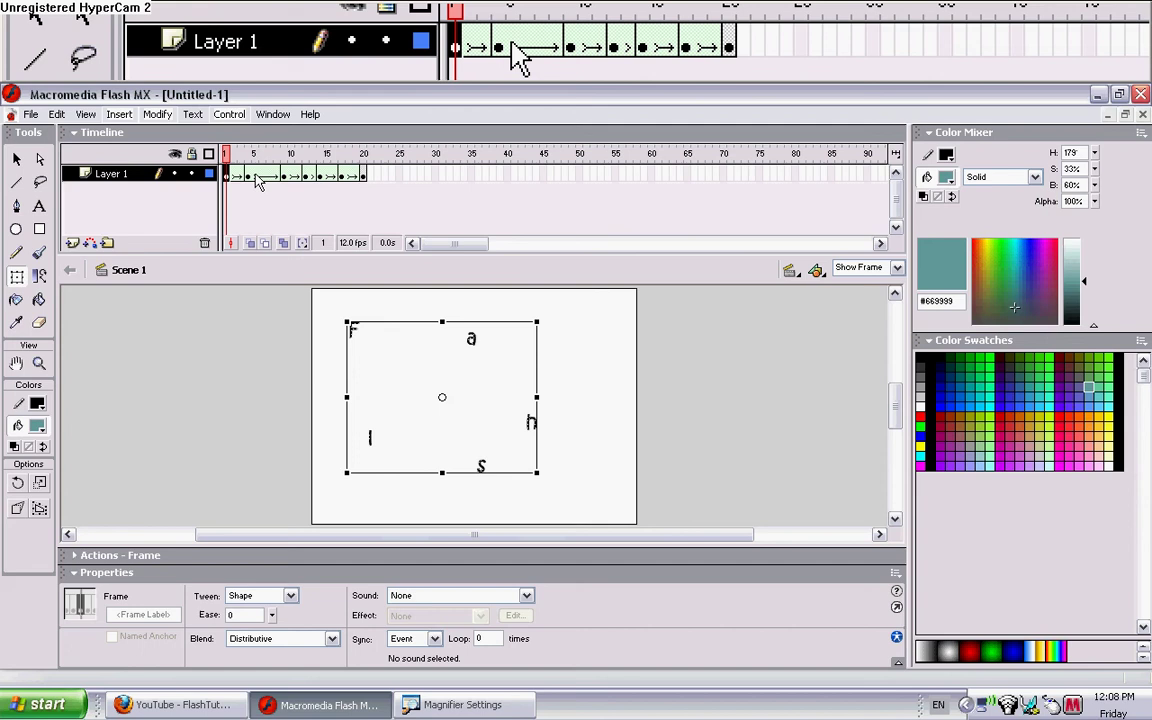
pyautogui.click(249, 178)
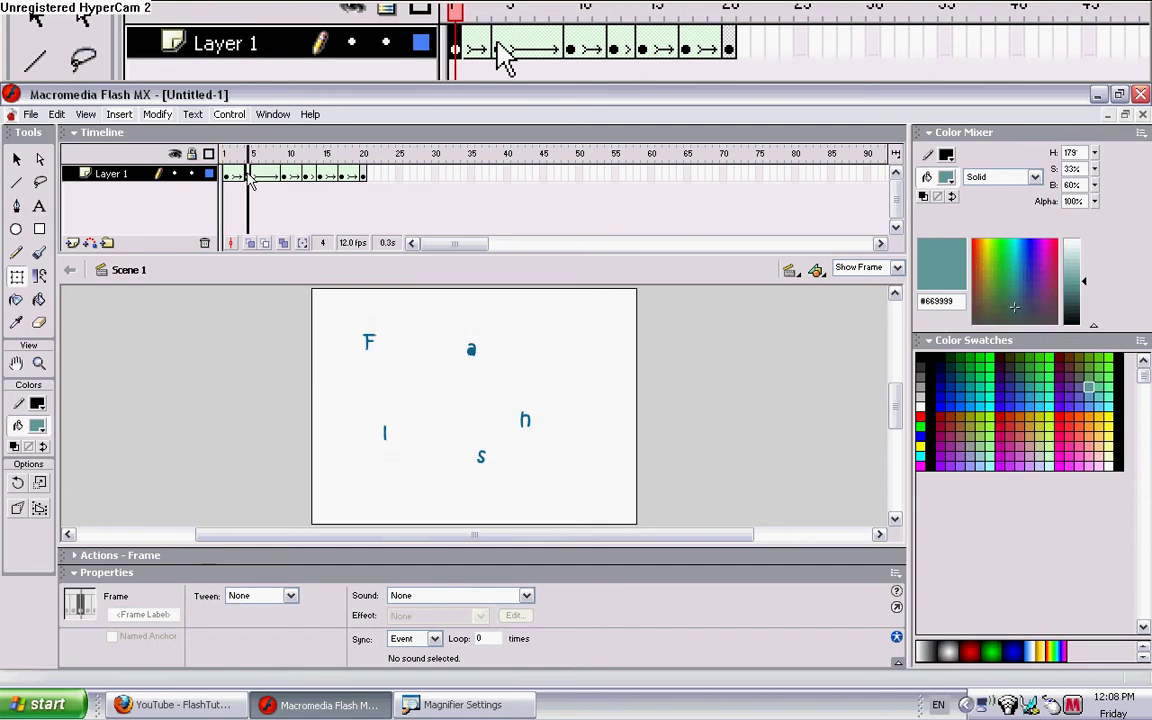
pyautogui.click(287, 179)
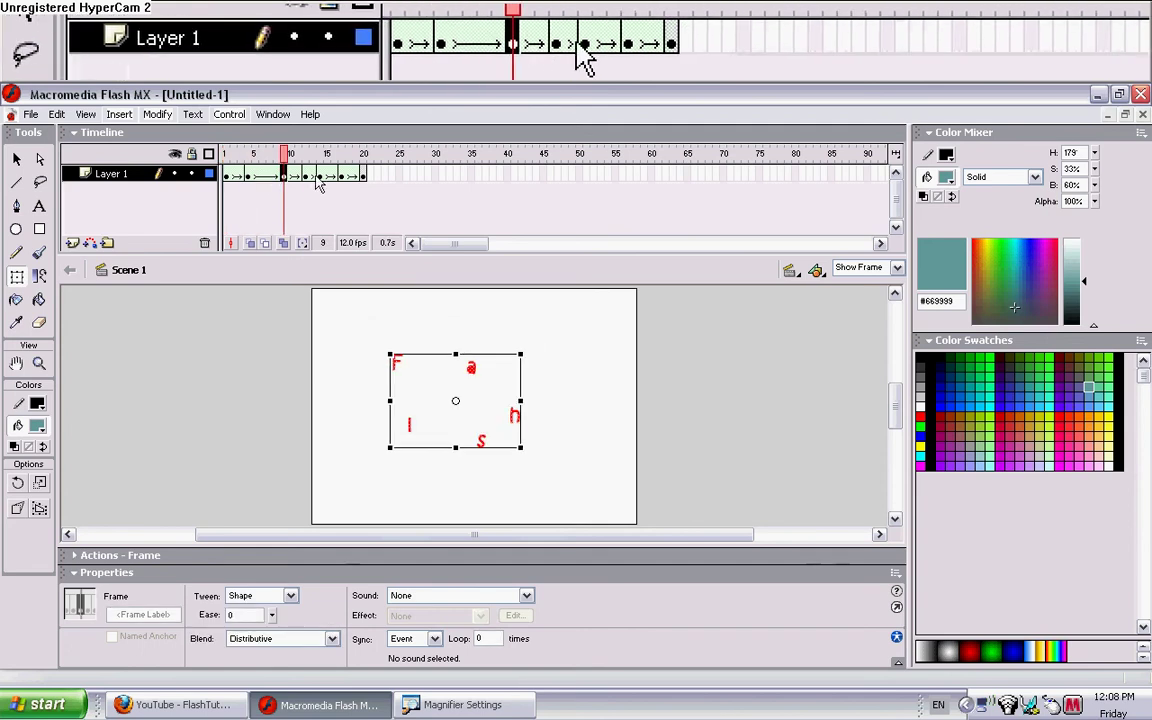
pyautogui.click(291, 180)
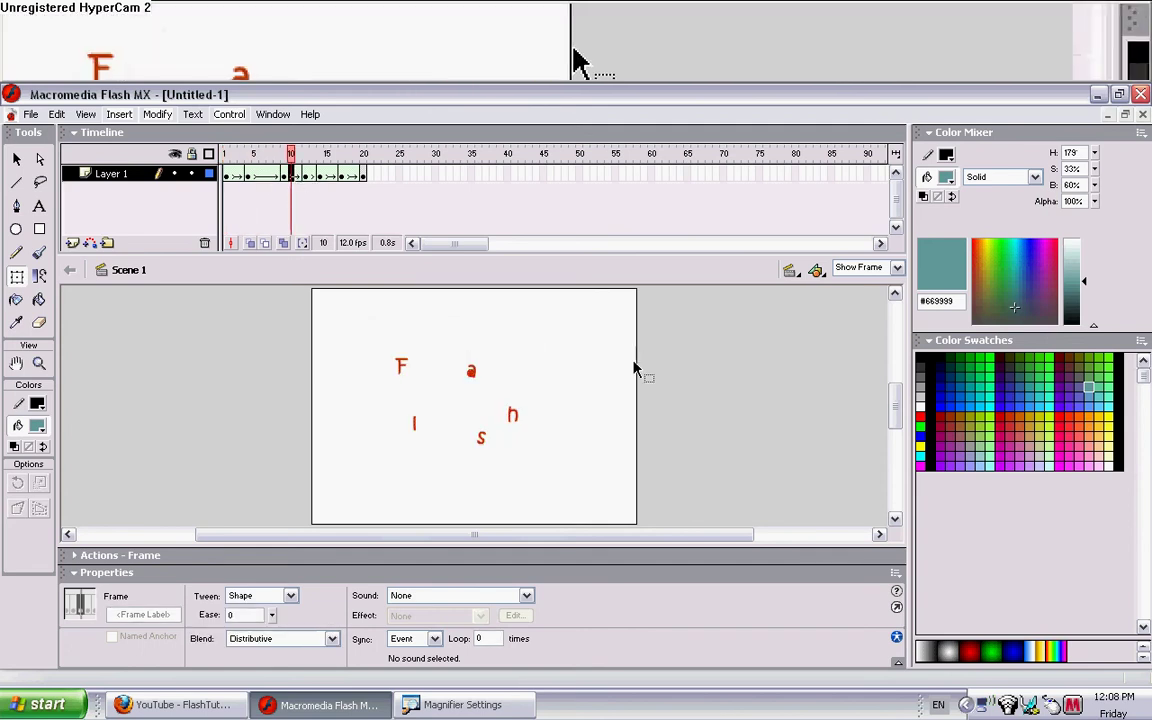
pyautogui.click(648, 424)
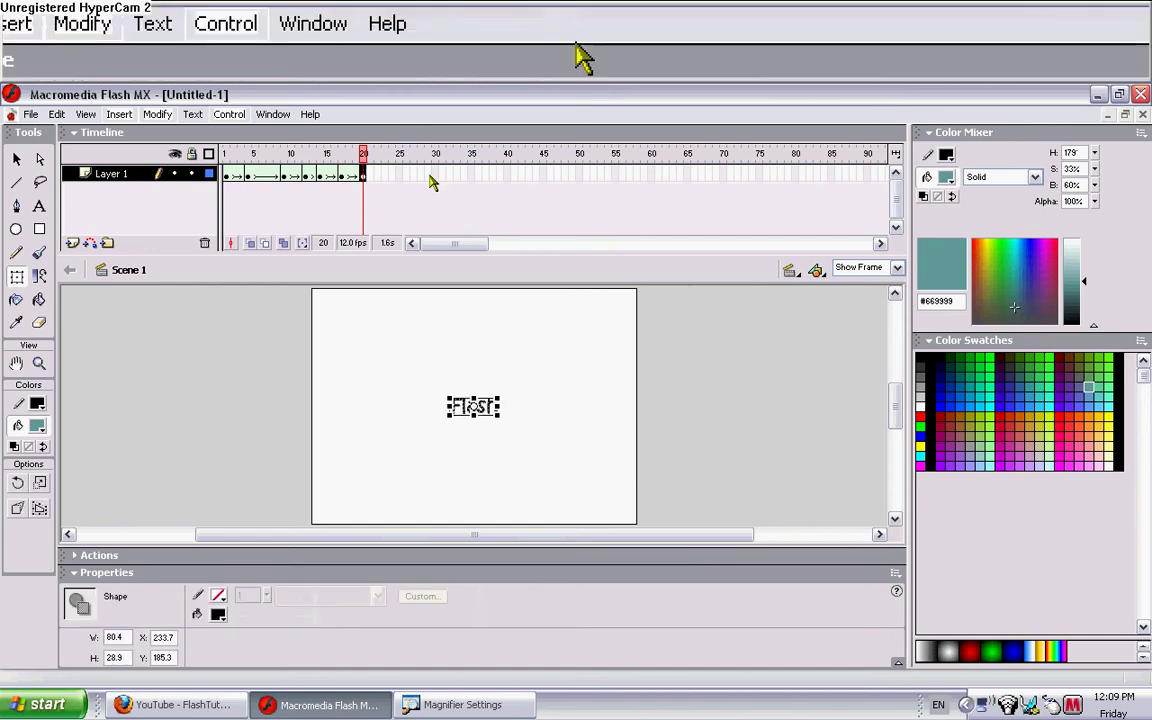
pyautogui.click(437, 175)
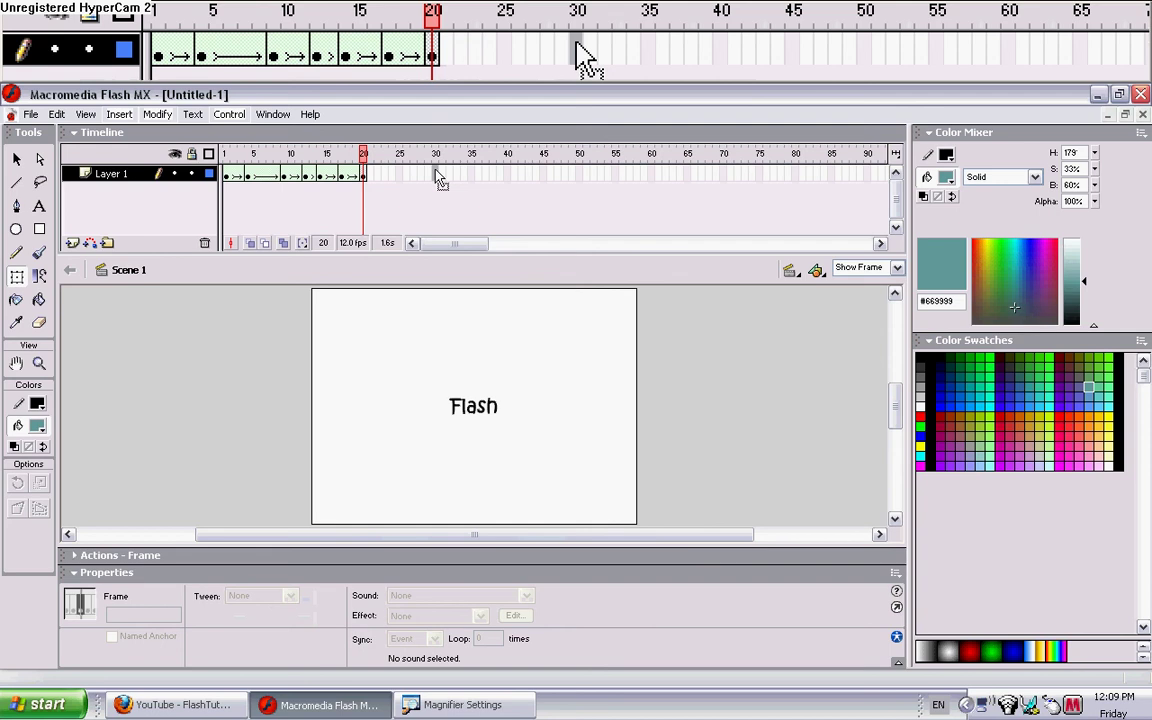